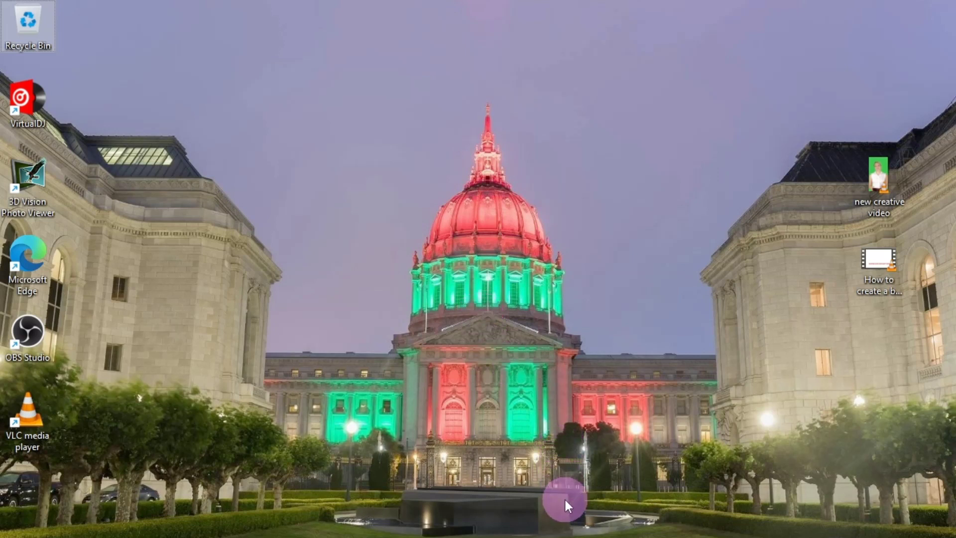
# - Switch to the Canva browser window and go to the Canva home page
pyautogui.moveTo(567, 536)
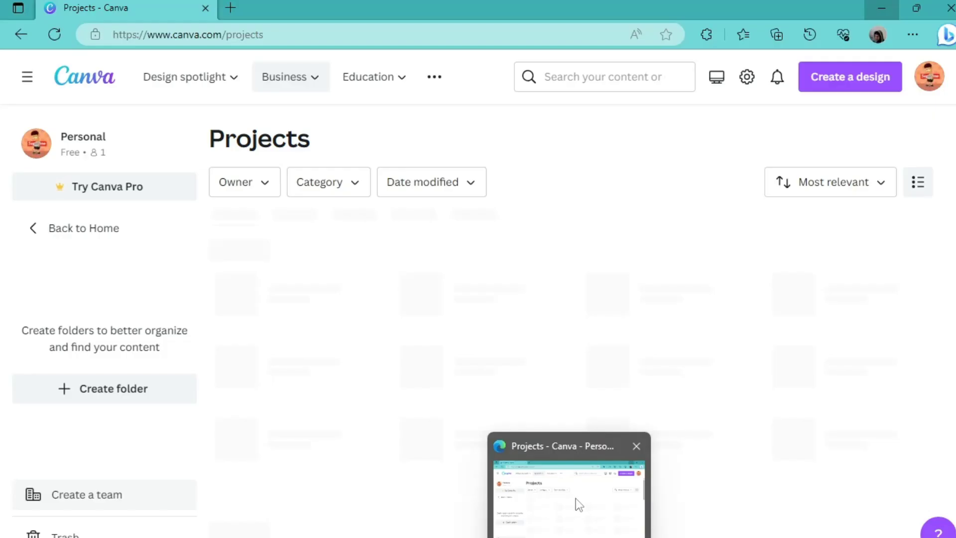
pyautogui.click(574, 497)
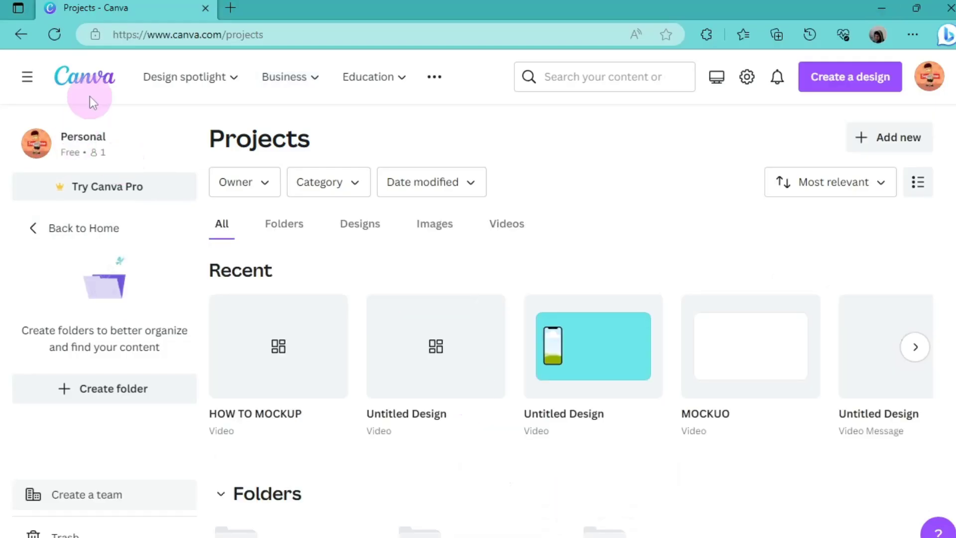
pyautogui.click(91, 81)
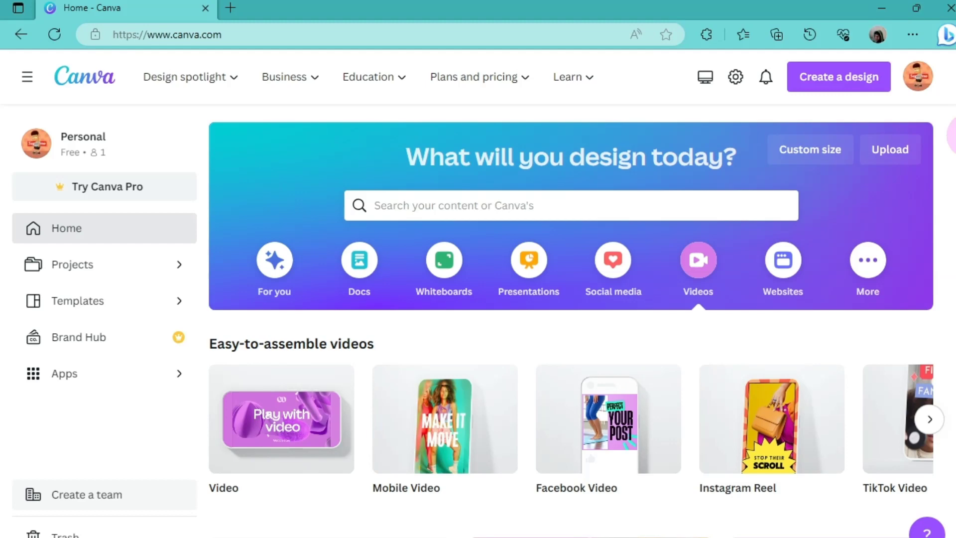
pyautogui.moveTo(955, 124)
pyautogui.mouseDown()
pyautogui.moveTo(955, 148)
pyautogui.moveTo(953, 108)
pyautogui.mouseUp()
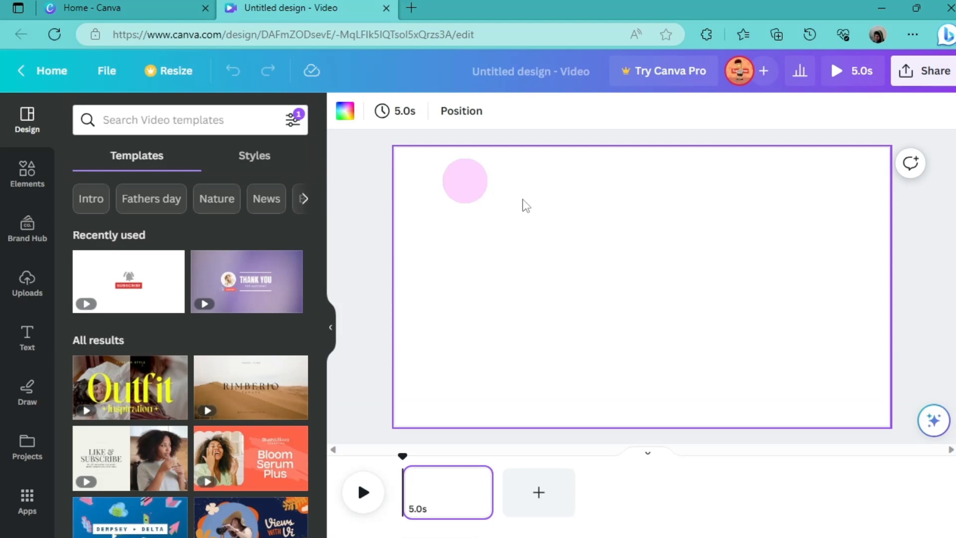
# - Name the untitled video design "video mockup"
pyautogui.click(608, 99)
pyautogui.write('video')
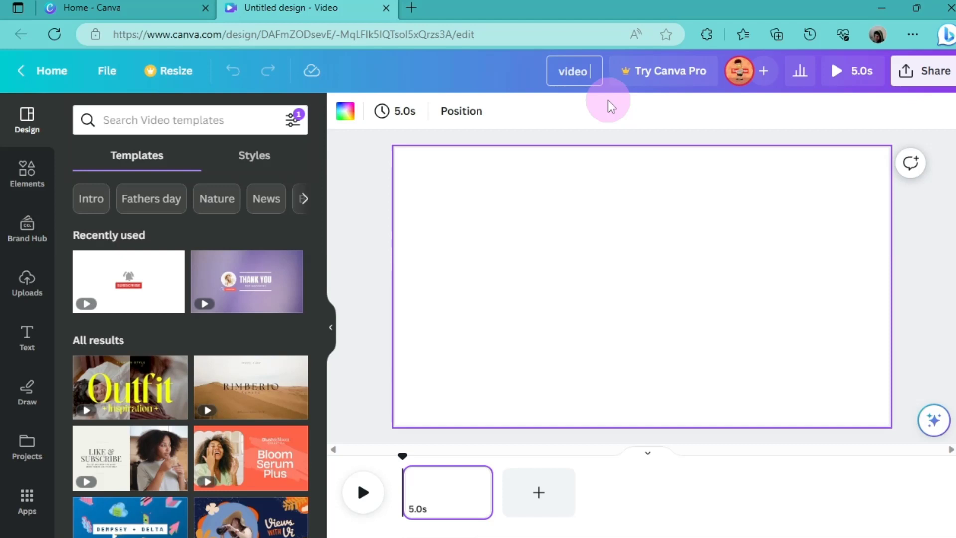
pyautogui.write('mockup')
pyautogui.click(455, 264)
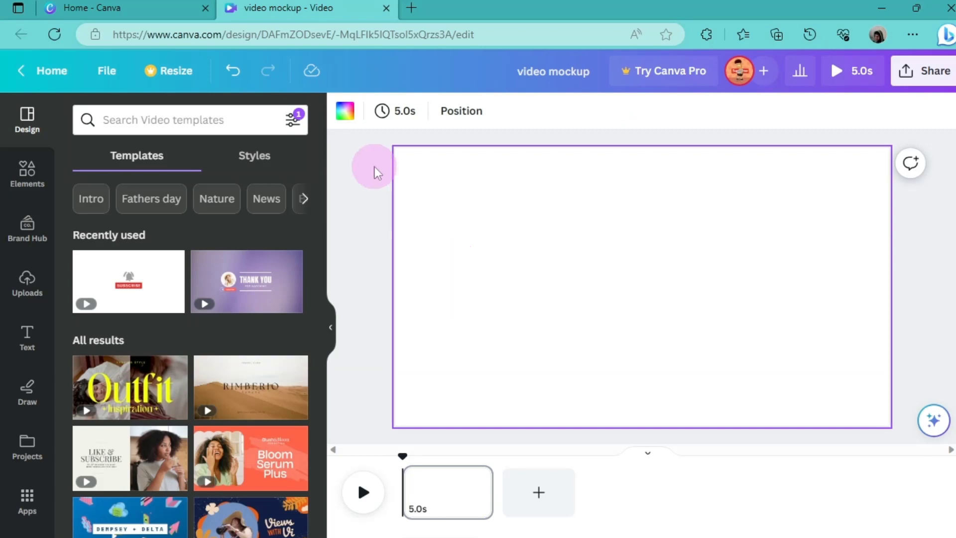
# - Set the page's background color to the solid Turquoise blue #5ce1e6
pyautogui.click(347, 116)
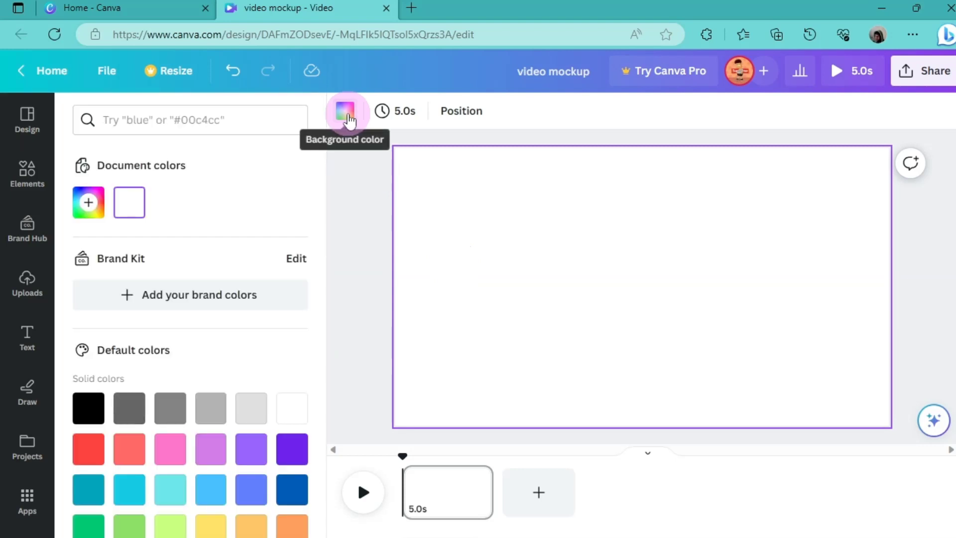
pyautogui.scroll(-1, 327, 282)
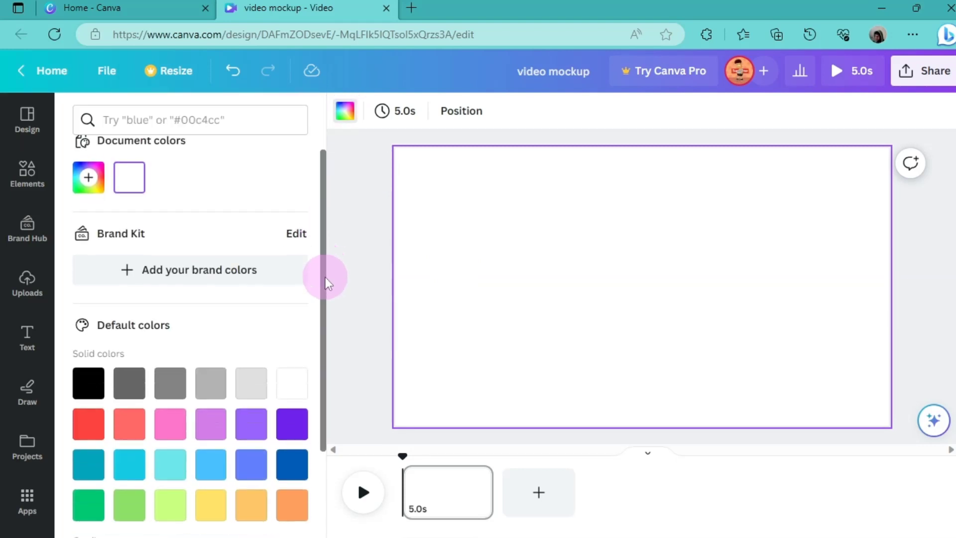
pyautogui.moveTo(327, 283); pyautogui.dragTo(325, 389)
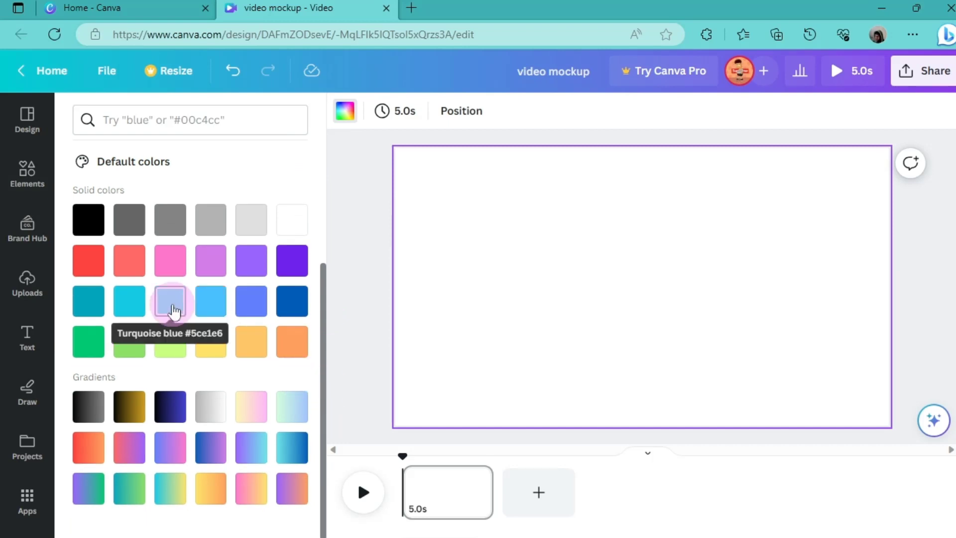
pyautogui.click(173, 309)
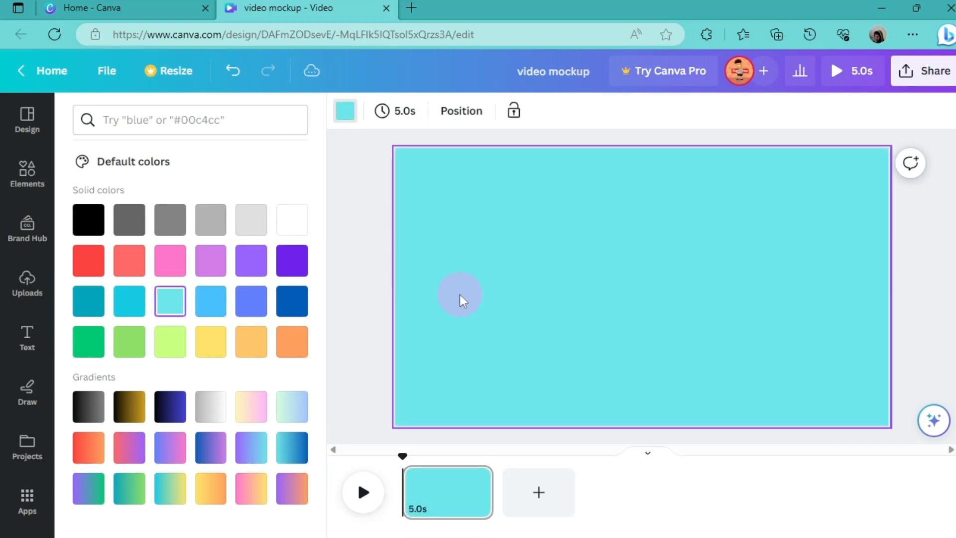
pyautogui.click(370, 273)
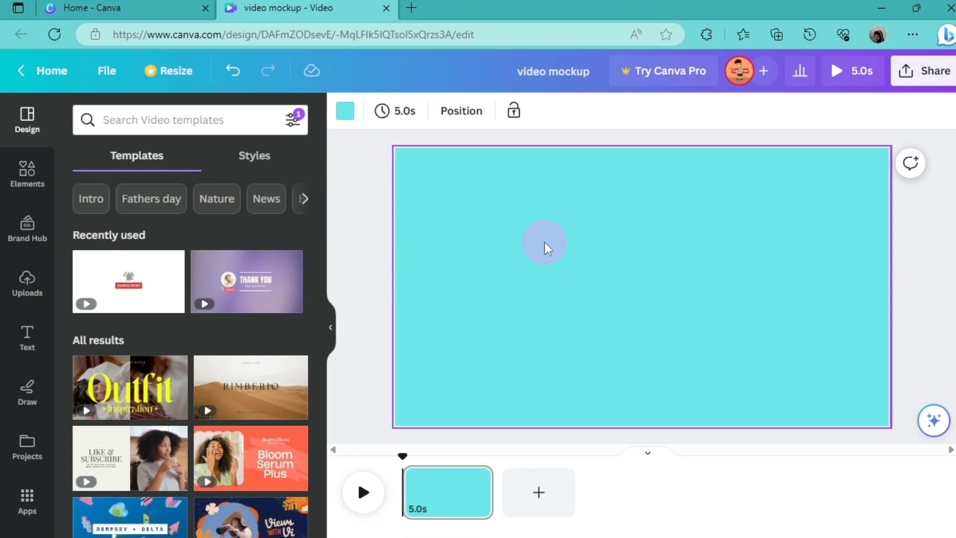
# - Add a smartphone frame and a laptop frame side by side on the turquoise page
pyautogui.click(37, 191)
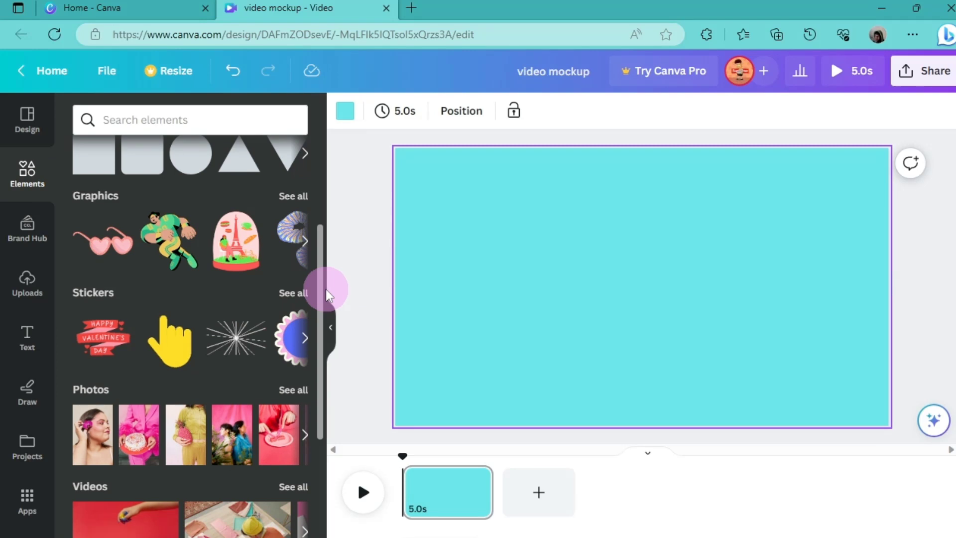
pyautogui.scroll(-8, 324, 348)
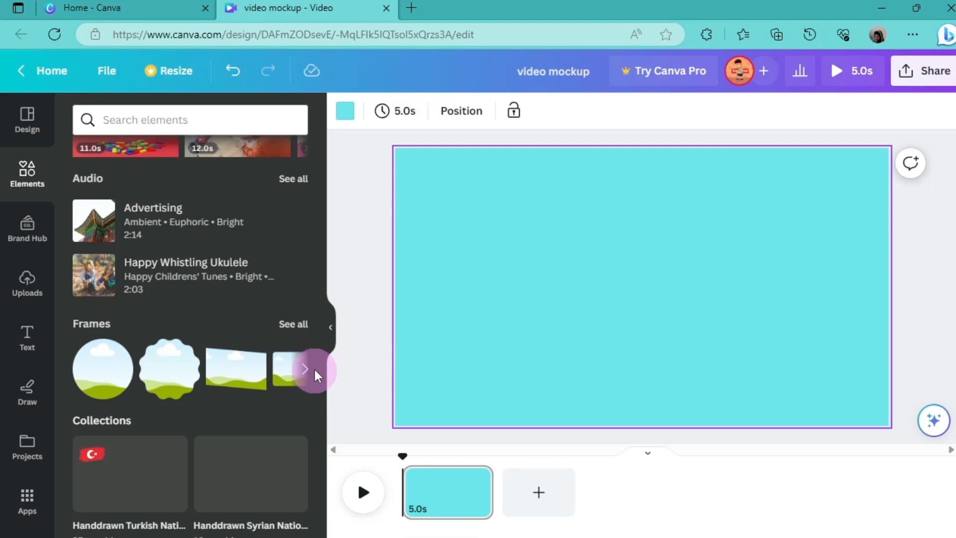
pyautogui.click(312, 381)
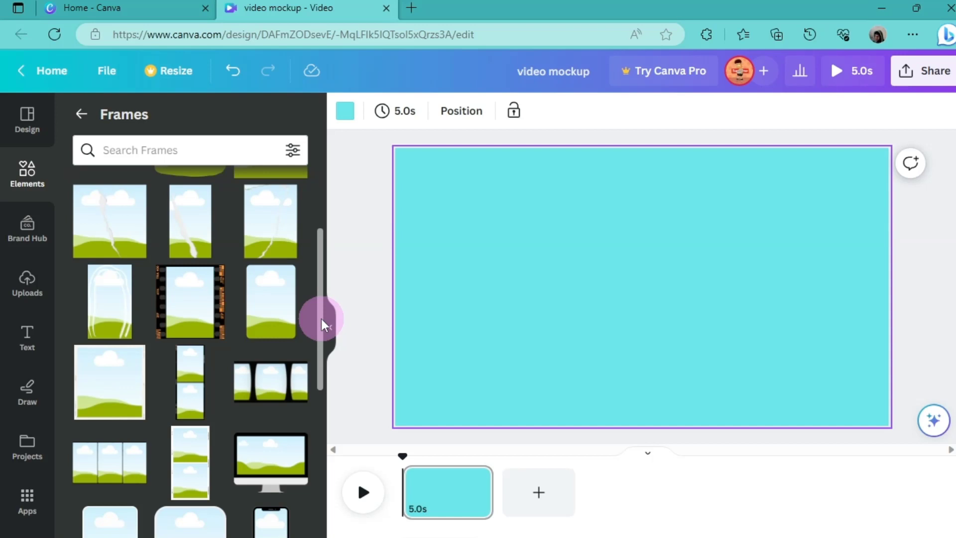
pyautogui.moveTo(321, 321); pyautogui.dragTo(475, 304)
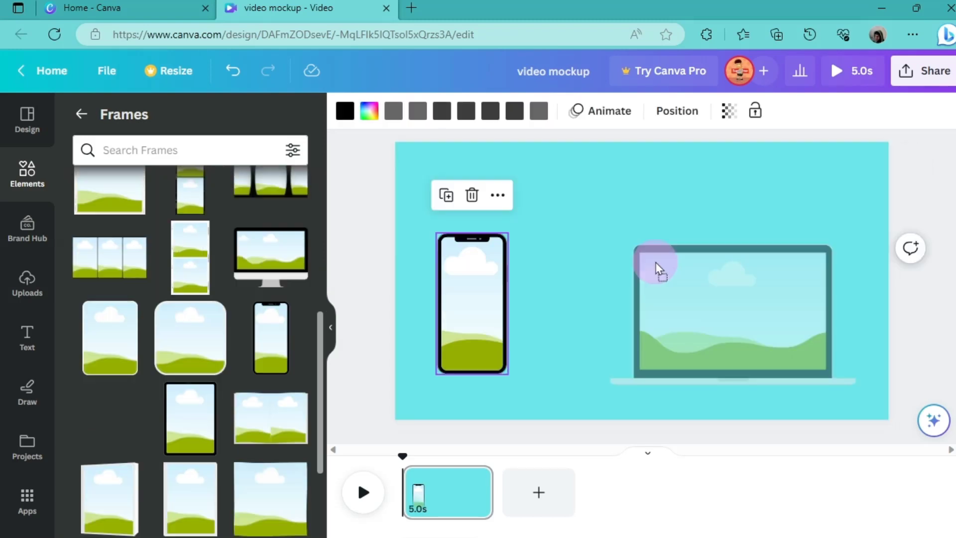
pyautogui.moveTo(656, 263); pyautogui.dragTo(645, 260)
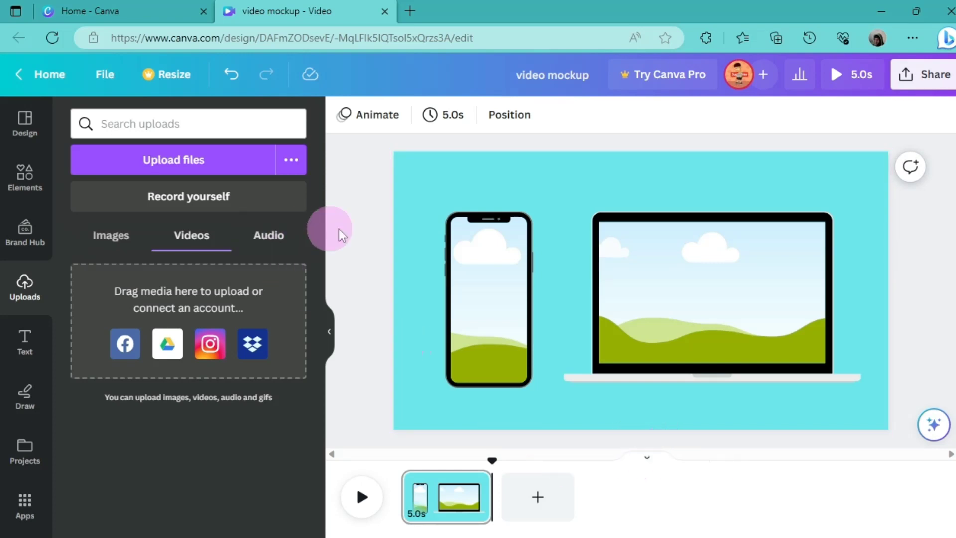
# - Upload the videos "How to create a bootable usb drive of kali linux" and "new creative video" from the Desktop folder
pyautogui.click(197, 160)
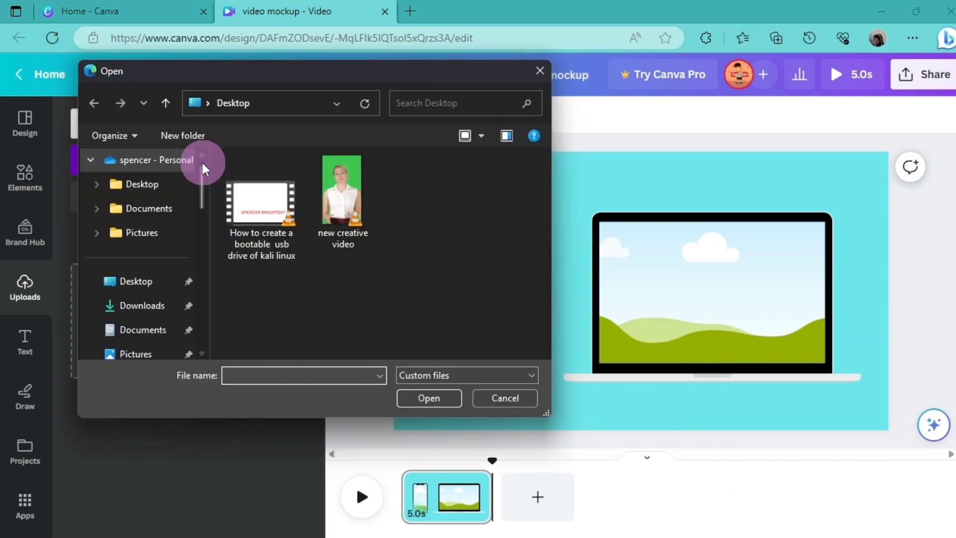
pyautogui.click(259, 292)
pyautogui.moveTo(258, 298); pyautogui.dragTo(324, 222)
pyautogui.click(426, 397)
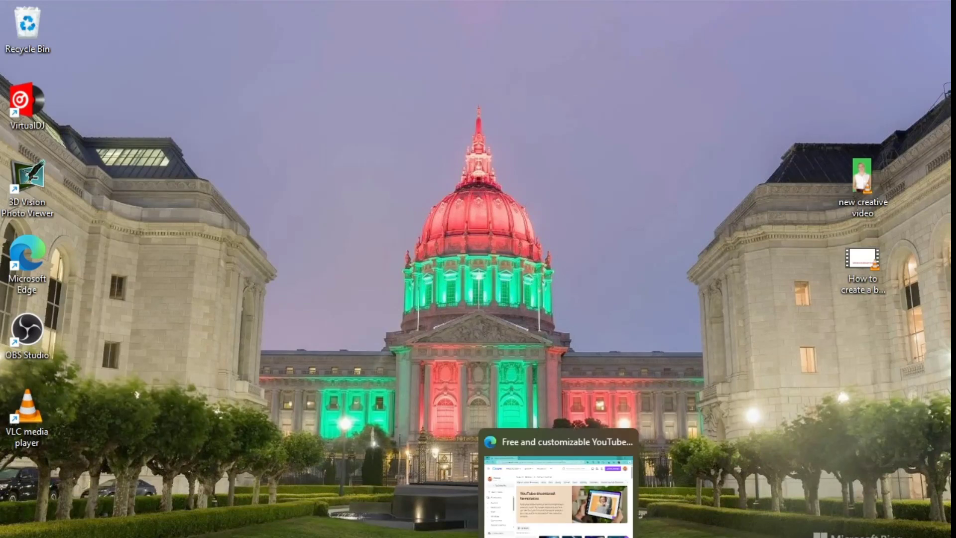
# - Switch to the Canva window with YouTube thumbnail templates and create a new custom-size design of 1280 × 720 px
pyautogui.click(549, 491)
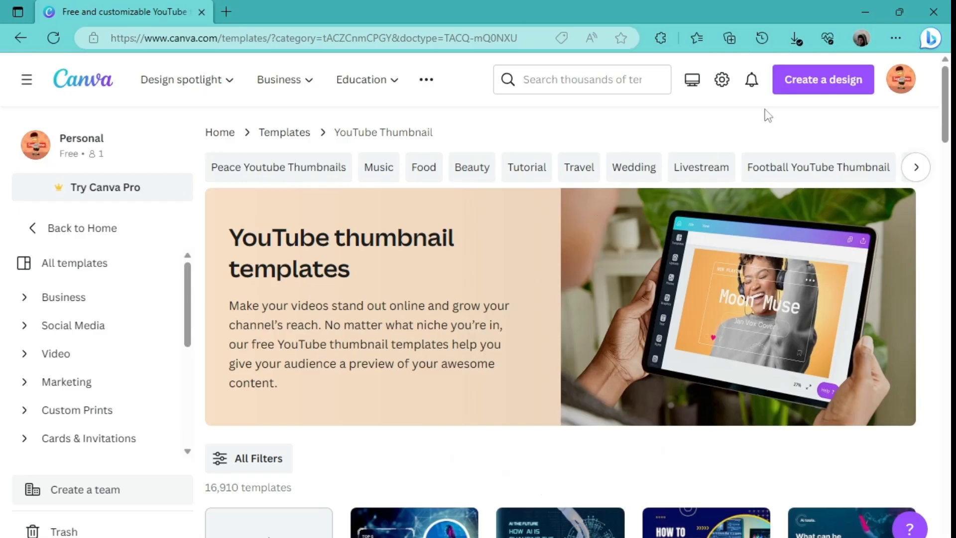
pyautogui.click(806, 84)
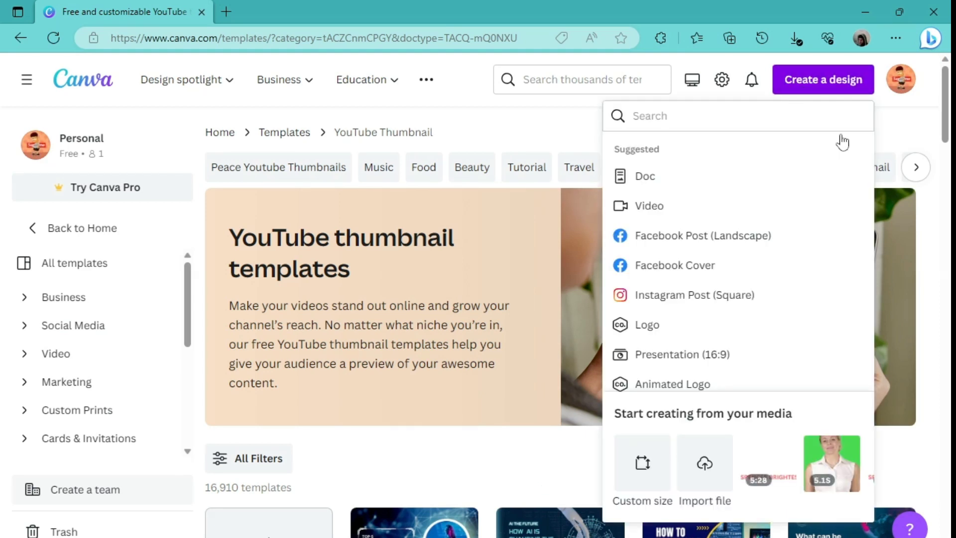
pyautogui.click(640, 465)
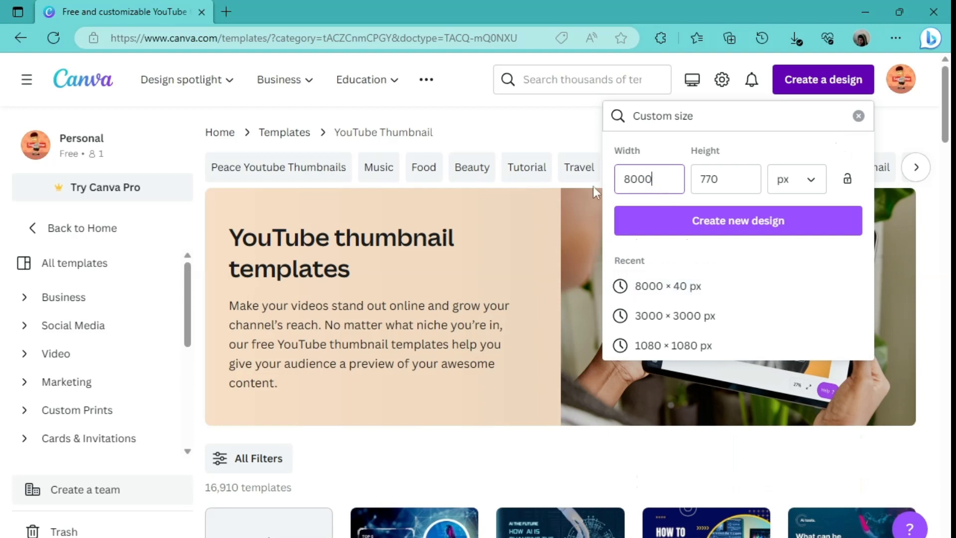
pyautogui.hotkey('ctrl', 'a')
pyautogui.press('BackSpace')
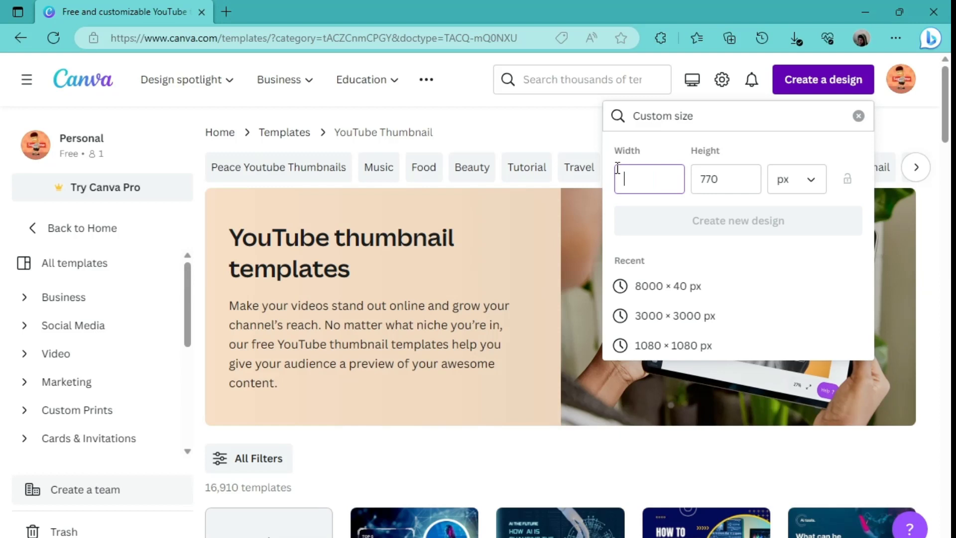
pyautogui.write('1280')
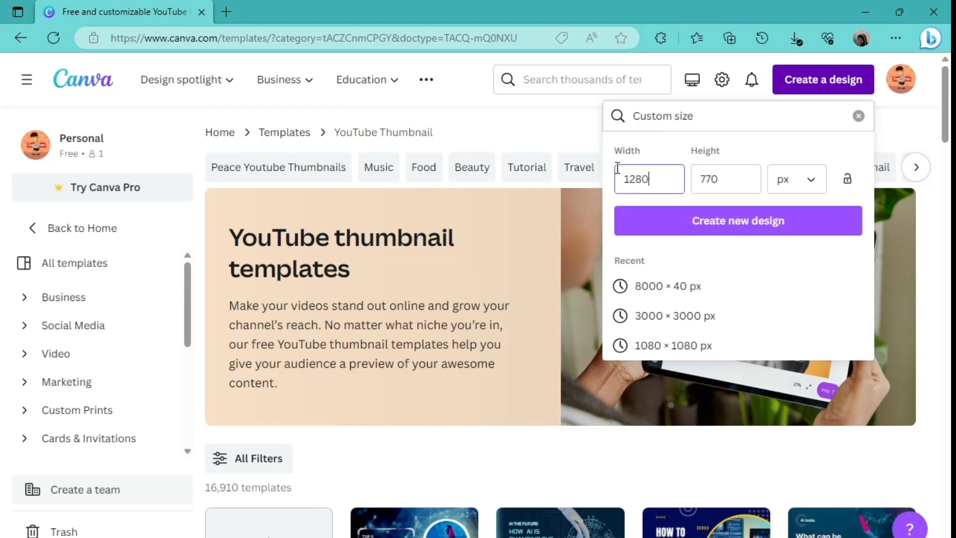
pyautogui.click(713, 178)
pyautogui.press('BackSpace')
pyautogui.write('2')
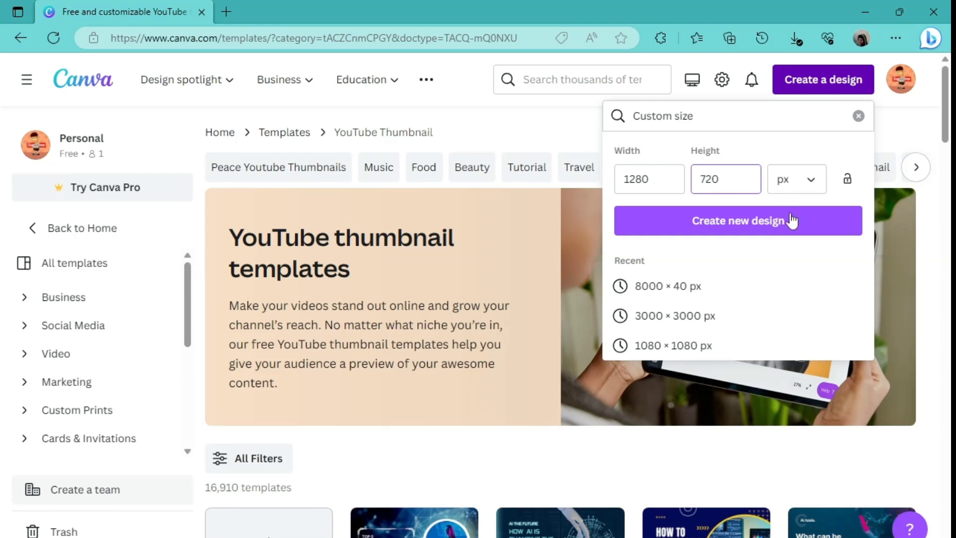
pyautogui.click(768, 224)
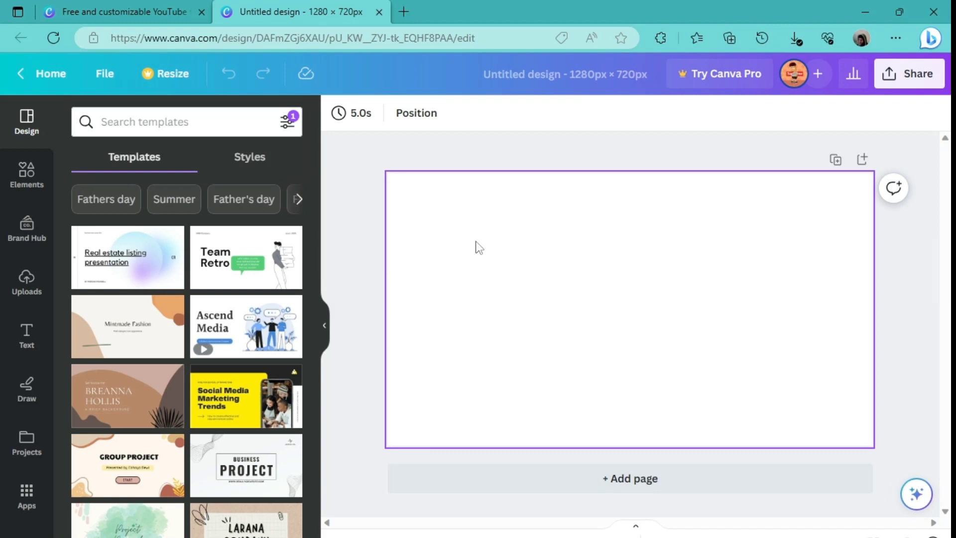
# - Set the blank page's background color to the solid Light blue #38b6ff
pyautogui.click(595, 288)
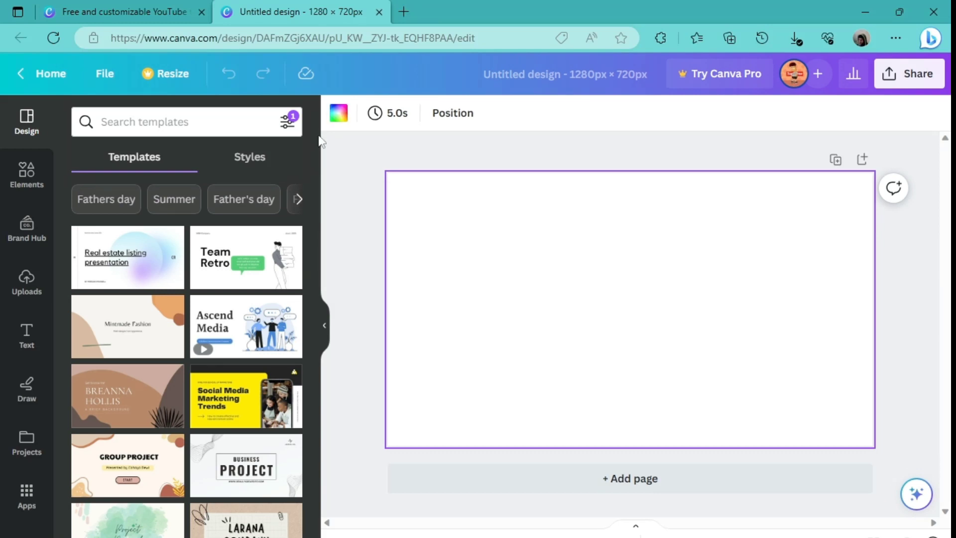
pyautogui.click(339, 114)
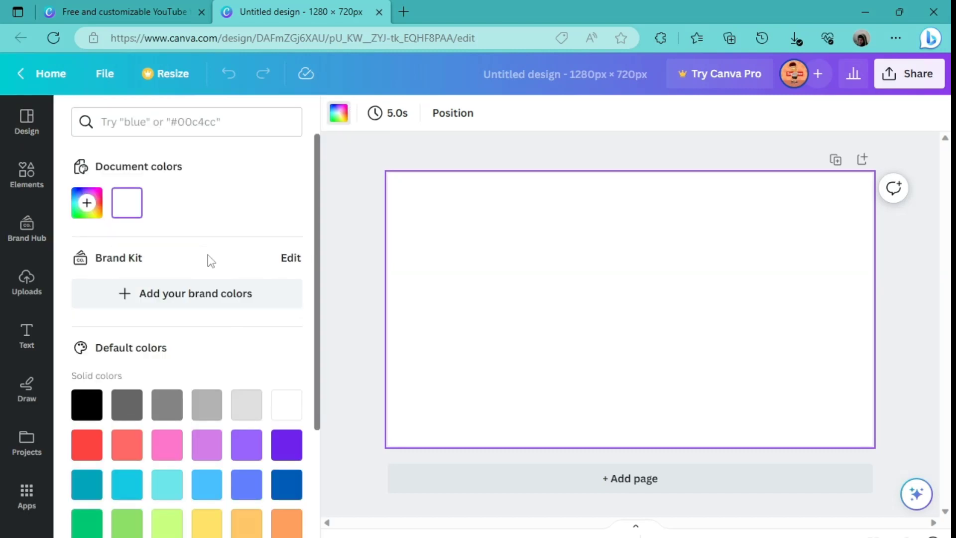
pyautogui.click(167, 444)
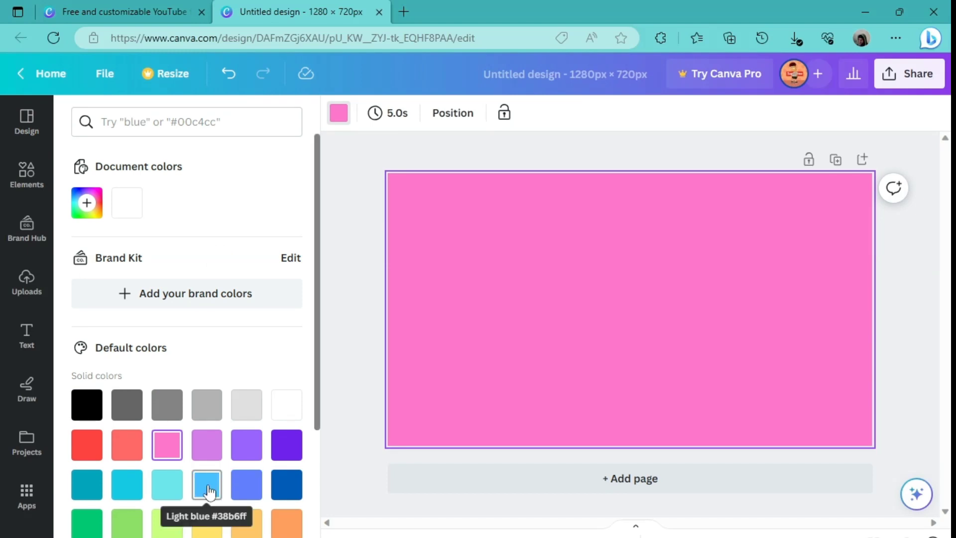
pyautogui.click(209, 491)
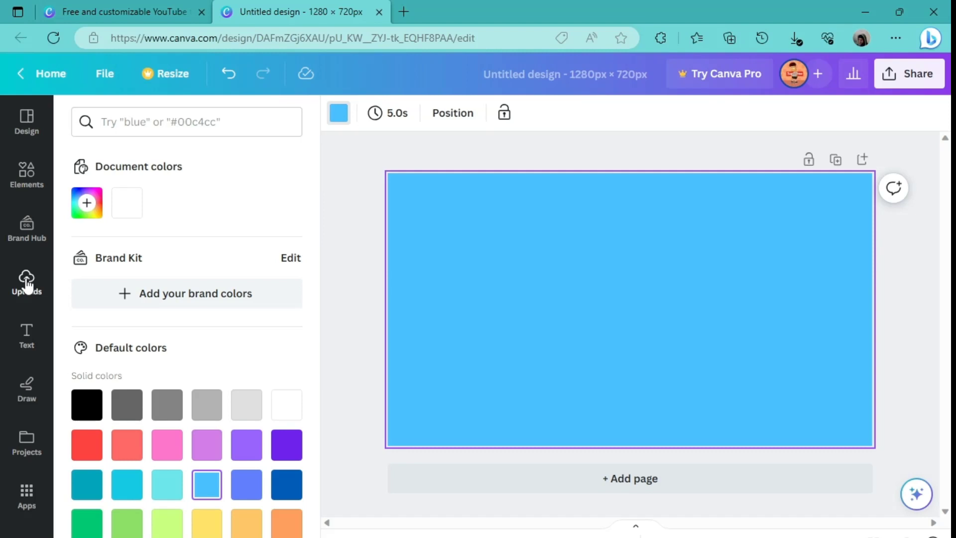
# - Add the smartphone frame to the left side of the blue page and enlarge it
pyautogui.click(27, 174)
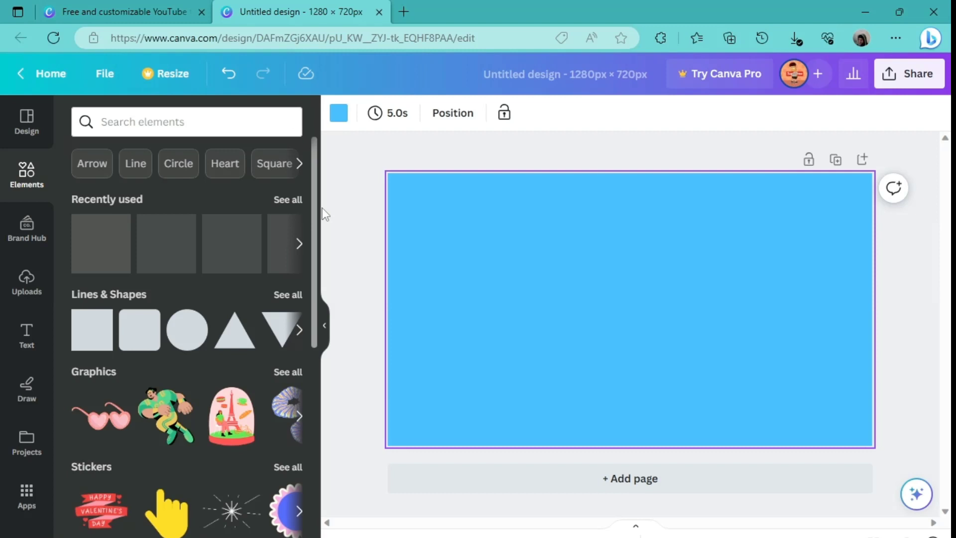
pyautogui.scroll(-5, 325, 215)
pyautogui.scroll(-4, 329, 349)
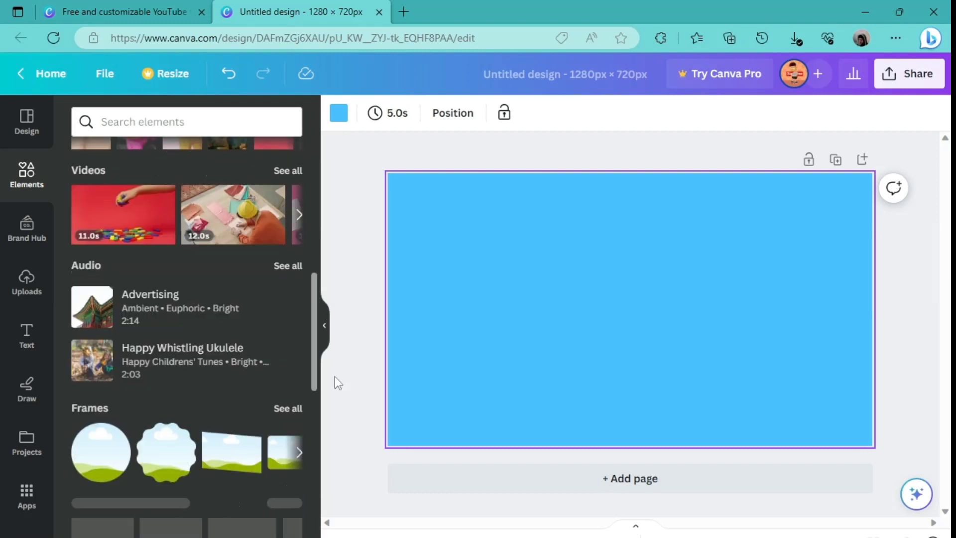
pyautogui.click(298, 448)
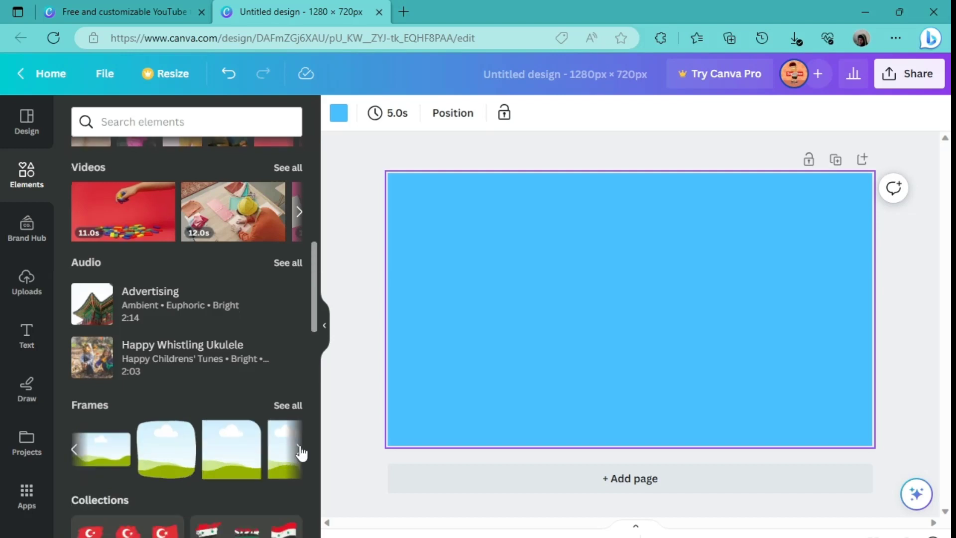
pyautogui.click(288, 404)
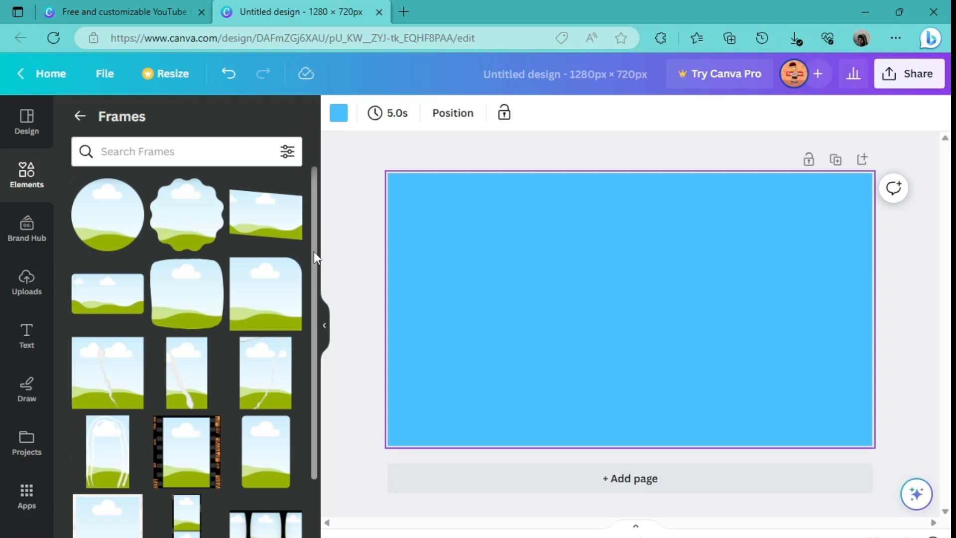
pyautogui.moveTo(315, 211); pyautogui.dragTo(330, 319)
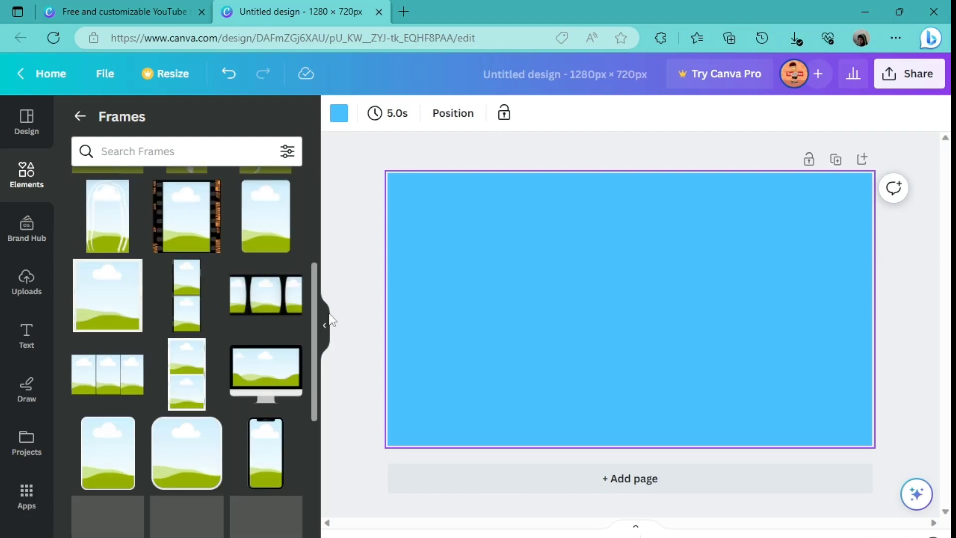
pyautogui.scroll(-1, 276, 394)
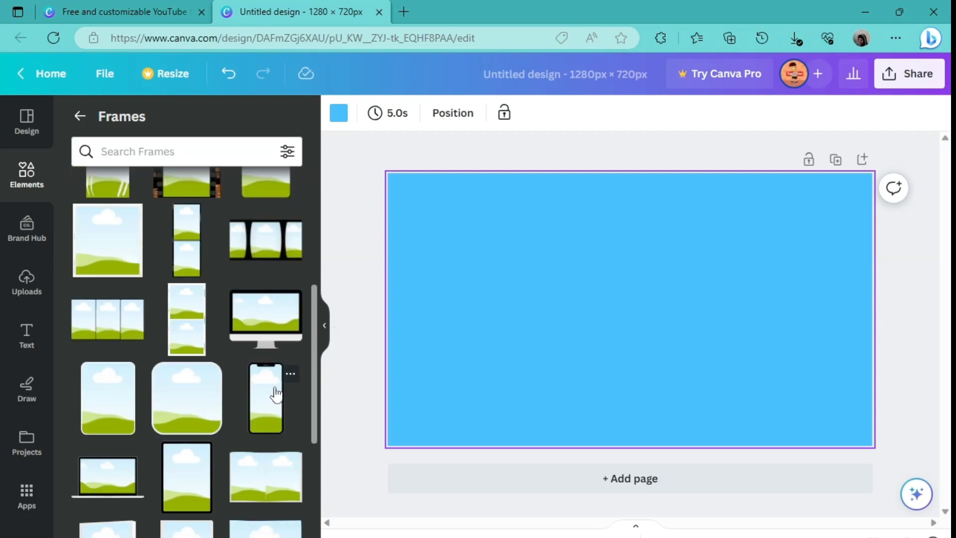
pyautogui.moveTo(275, 393); pyautogui.dragTo(432, 281)
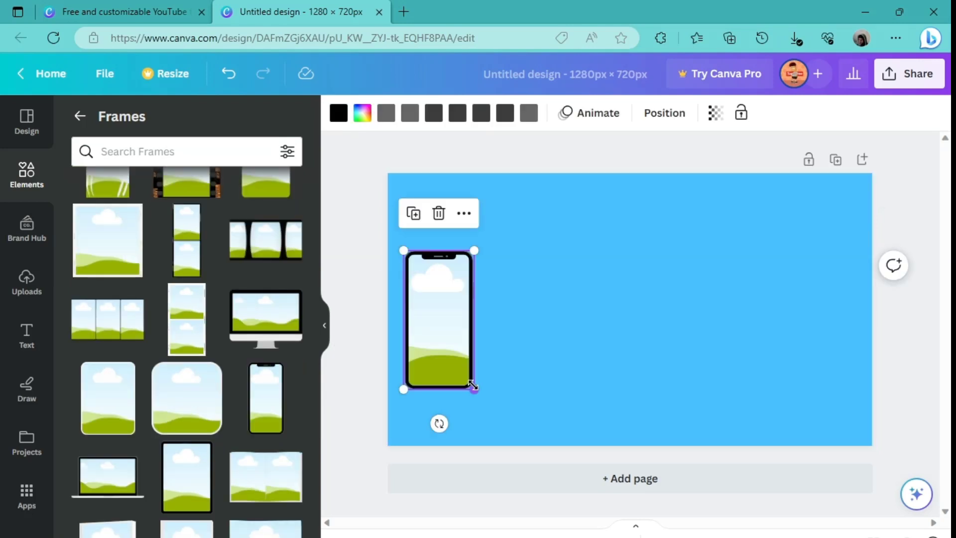
pyautogui.moveTo(473, 386); pyautogui.dragTo(489, 419)
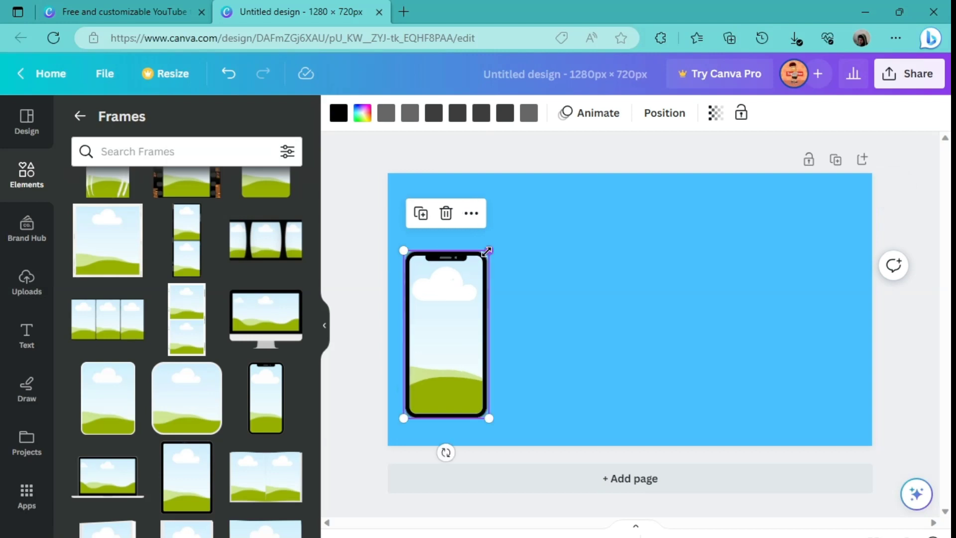
pyautogui.moveTo(487, 251); pyautogui.dragTo(502, 224)
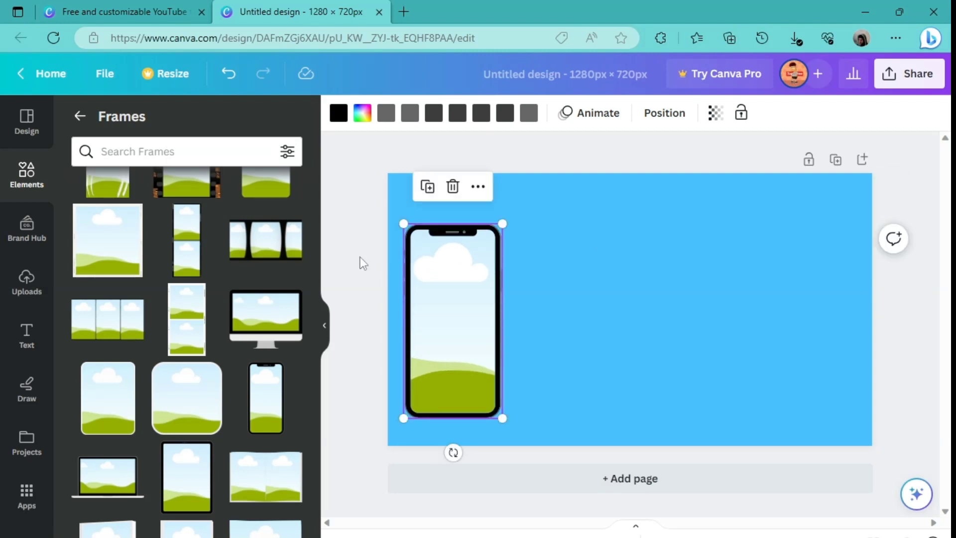
# - Add the laptop frame to the right of the smartphone and enlarge it slightly
pyautogui.scroll(-2, 309, 353)
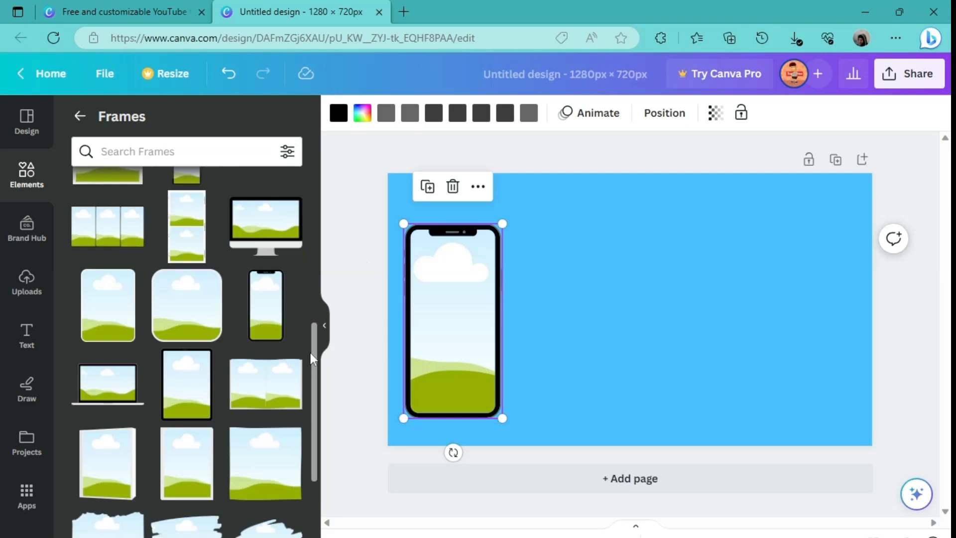
pyautogui.scroll(-3, 315, 354)
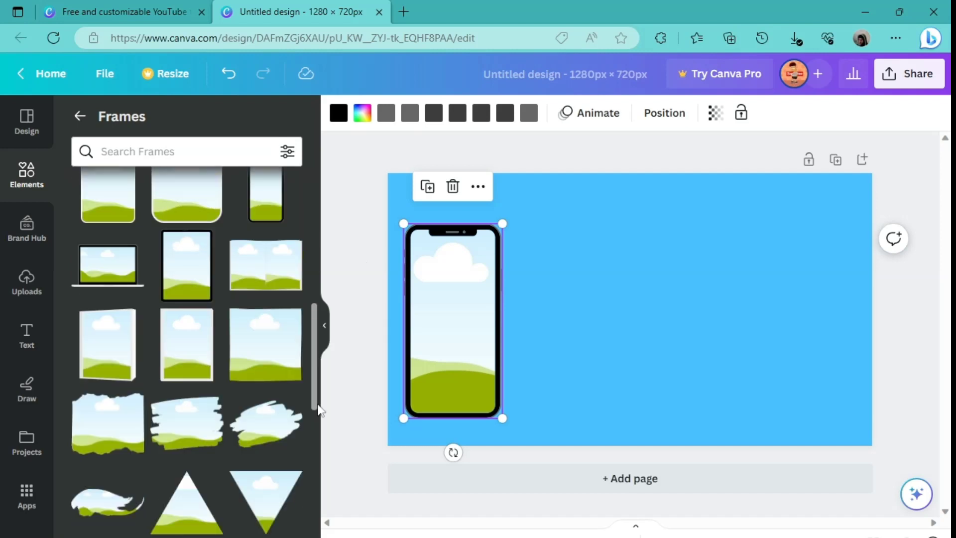
pyautogui.moveTo(317, 408); pyautogui.dragTo(319, 372)
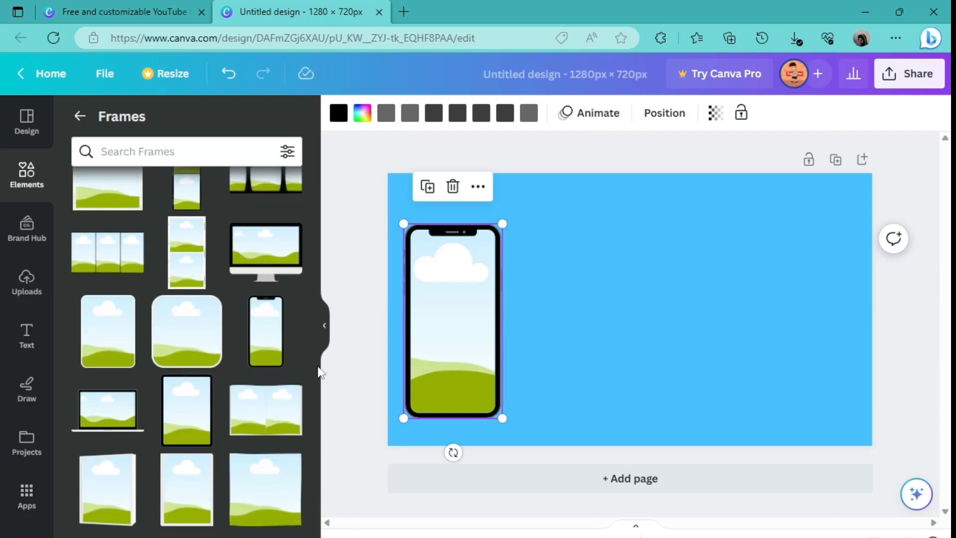
pyautogui.moveTo(96, 417); pyautogui.dragTo(604, 319)
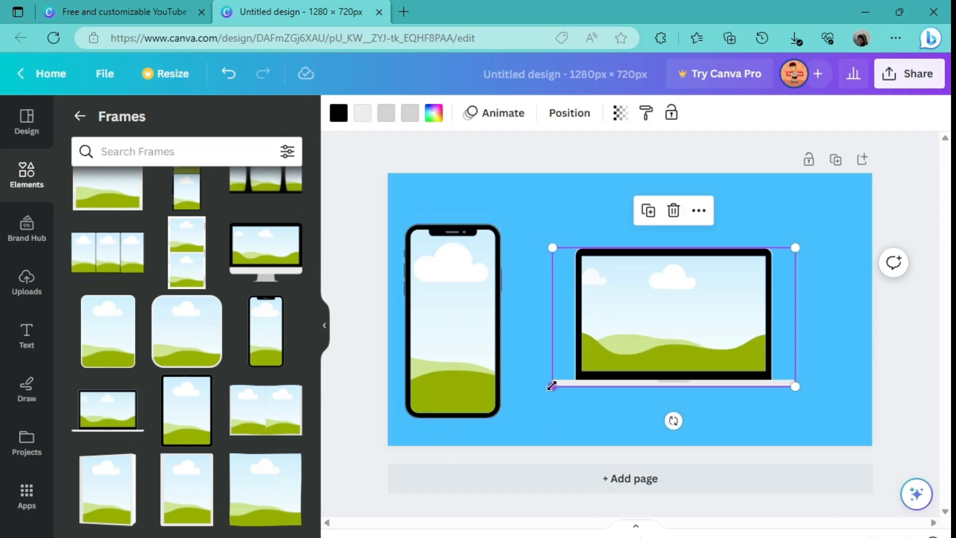
pyautogui.moveTo(552, 386); pyautogui.dragTo(538, 395)
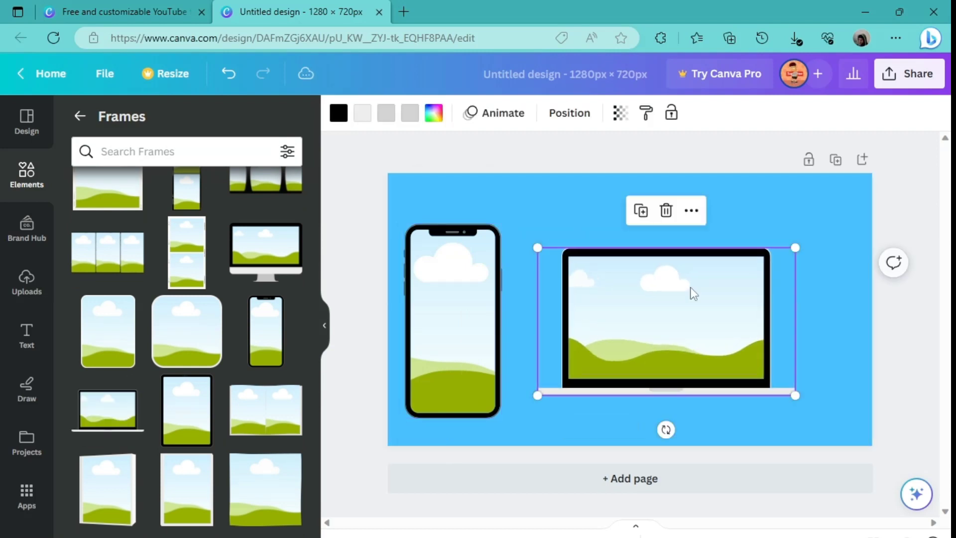
pyautogui.click(338, 215)
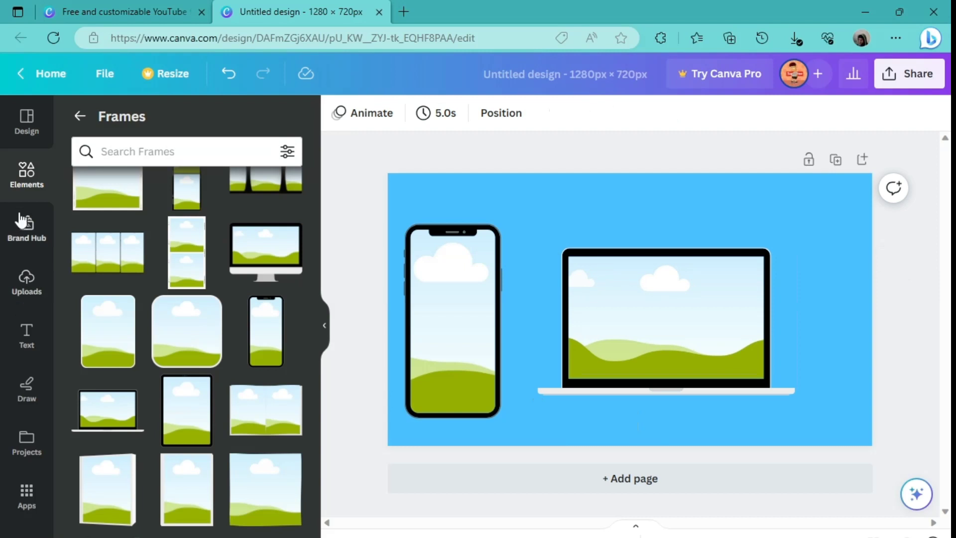
# - Fill the laptop frame with the first uploaded 5:28 video and the phone frame with the 5.1 s video, and preview the phone clip
pyautogui.click(29, 275)
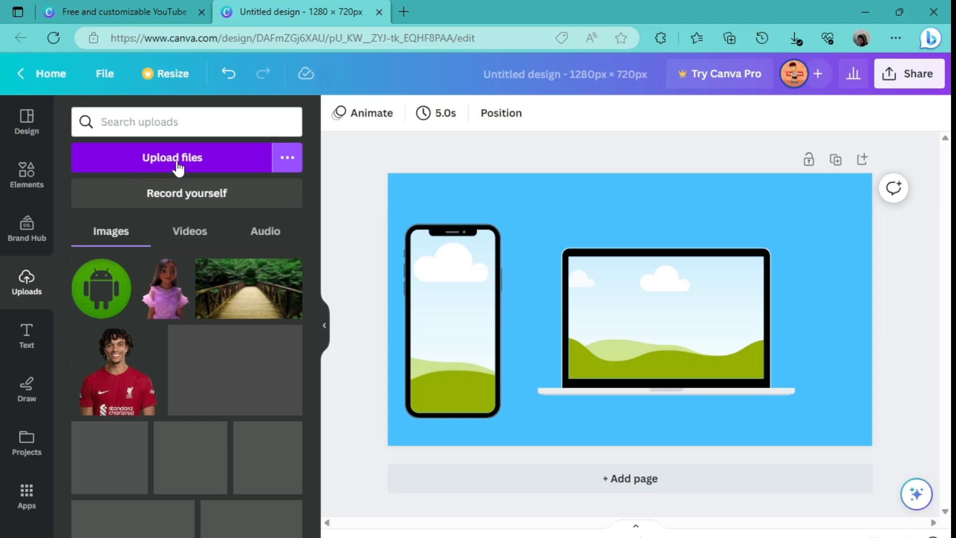
pyautogui.click(190, 231)
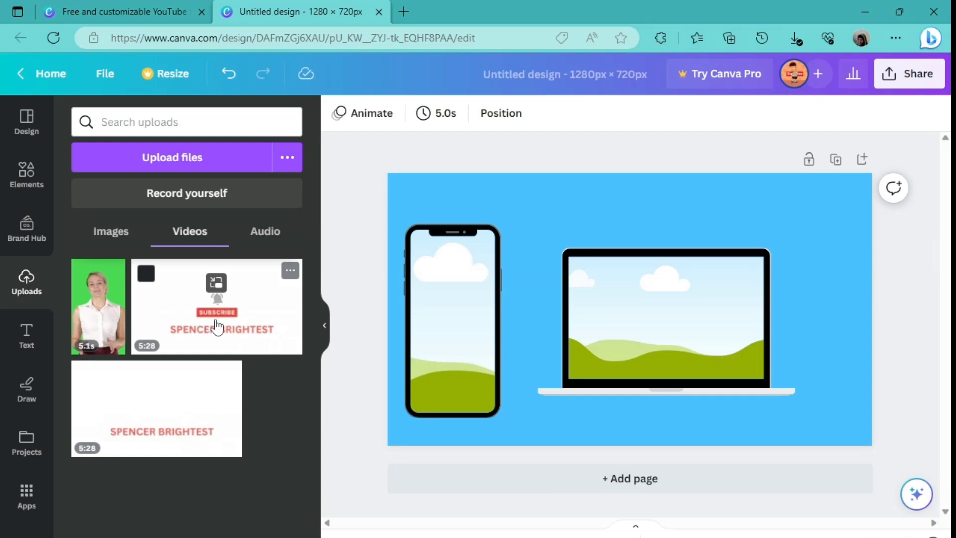
pyautogui.moveTo(217, 327); pyautogui.dragTo(624, 302)
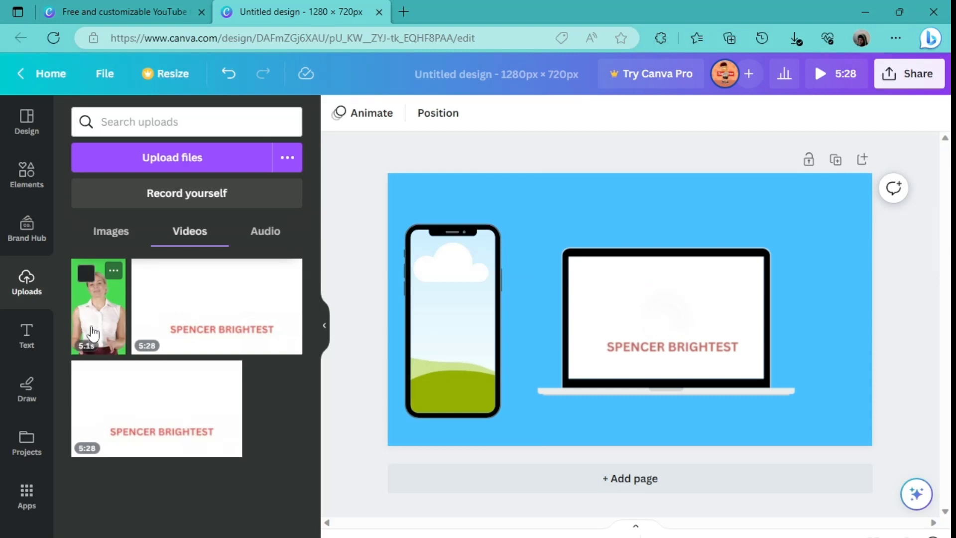
pyautogui.moveTo(92, 332); pyautogui.dragTo(452, 313)
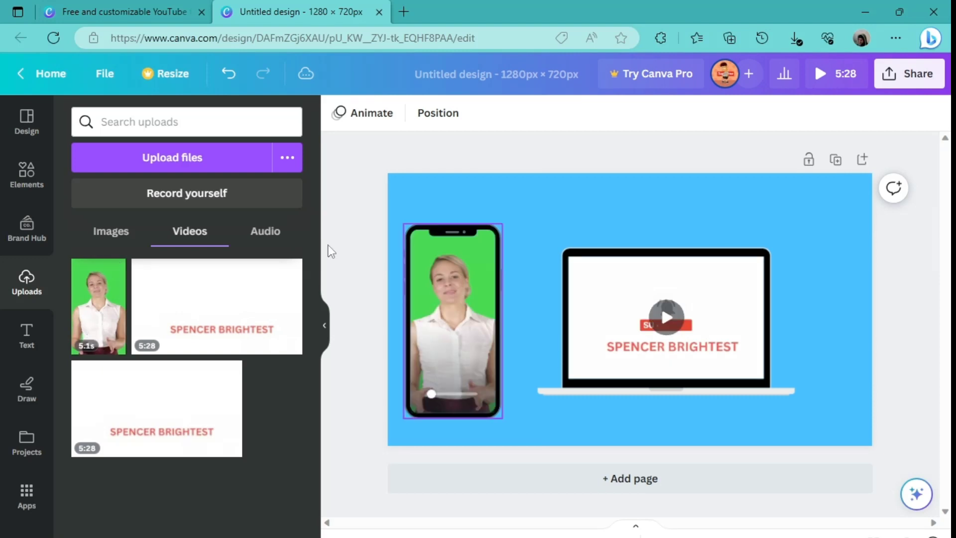
pyautogui.click(452, 320)
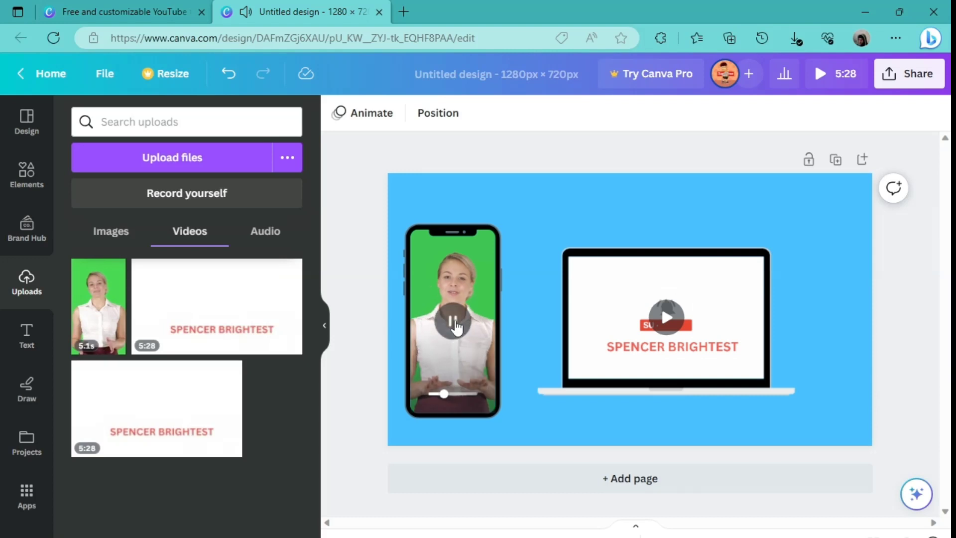
pyautogui.click(454, 322)
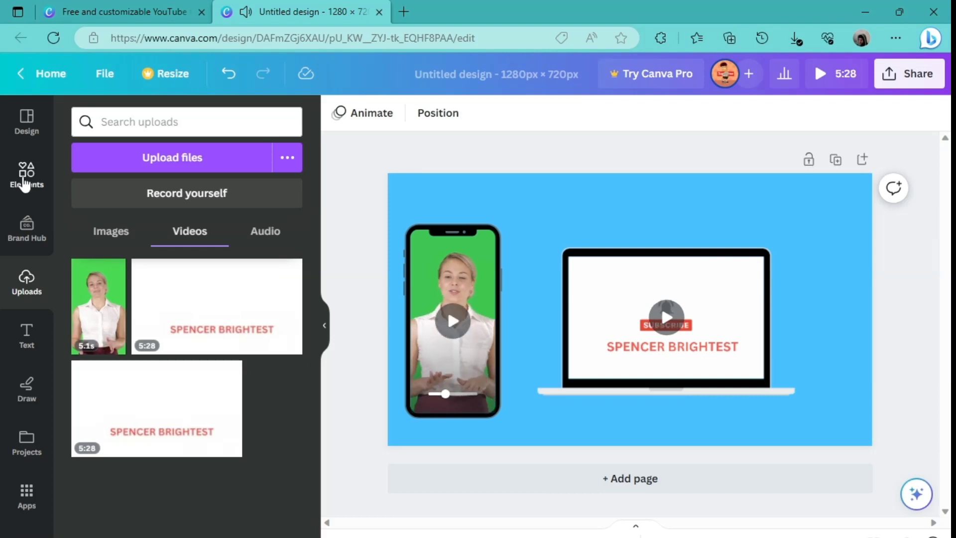
# - Add a two-column grid with a wide left cell and a narrow right cell behind the device frames
pyautogui.click(24, 184)
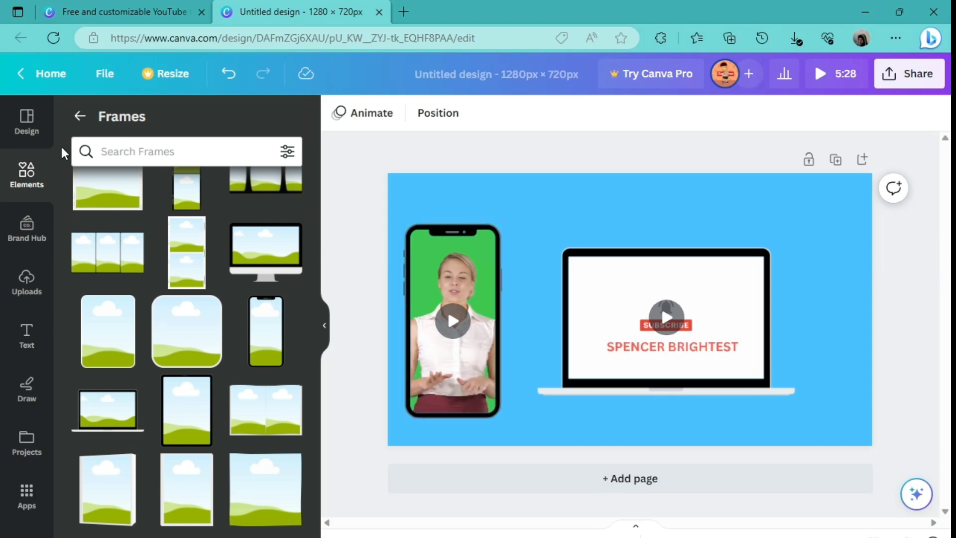
pyautogui.click(80, 116)
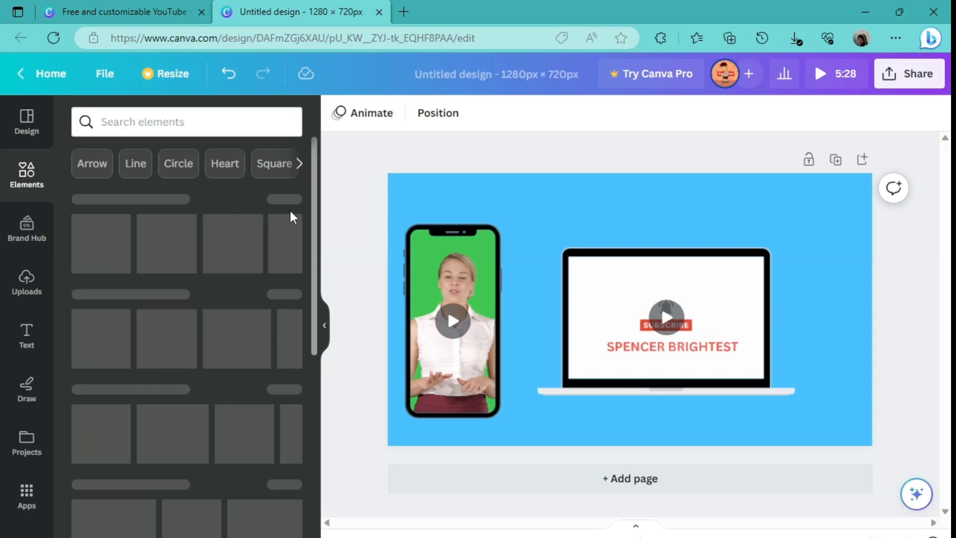
pyautogui.scroll(-2, 318, 249)
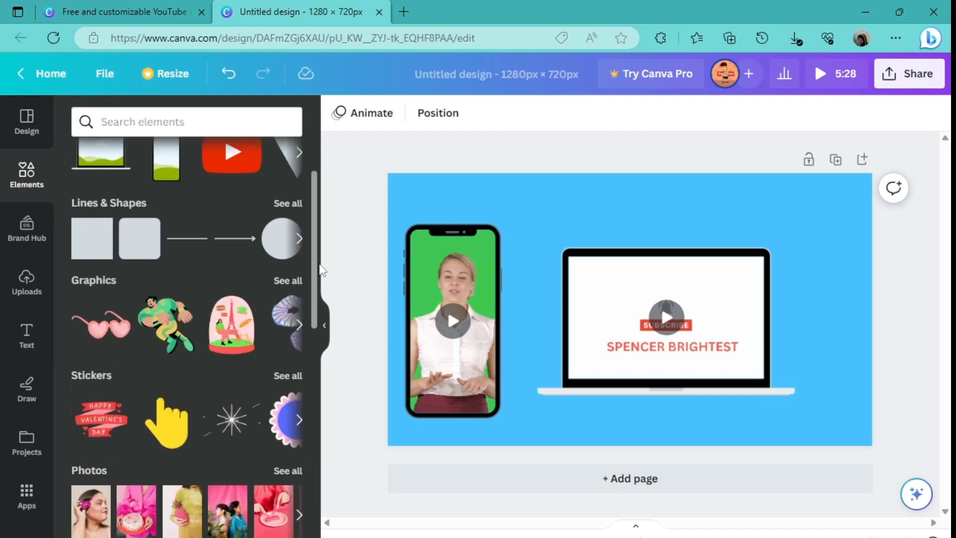
pyautogui.moveTo(319, 265); pyautogui.dragTo(337, 433)
pyautogui.scroll(-6, 315, 416)
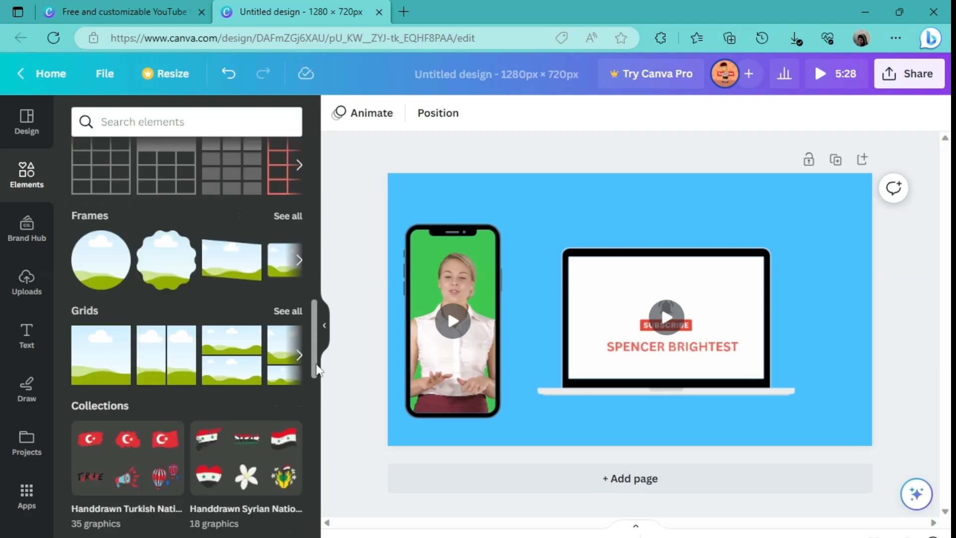
pyautogui.scroll(-1, 318, 371)
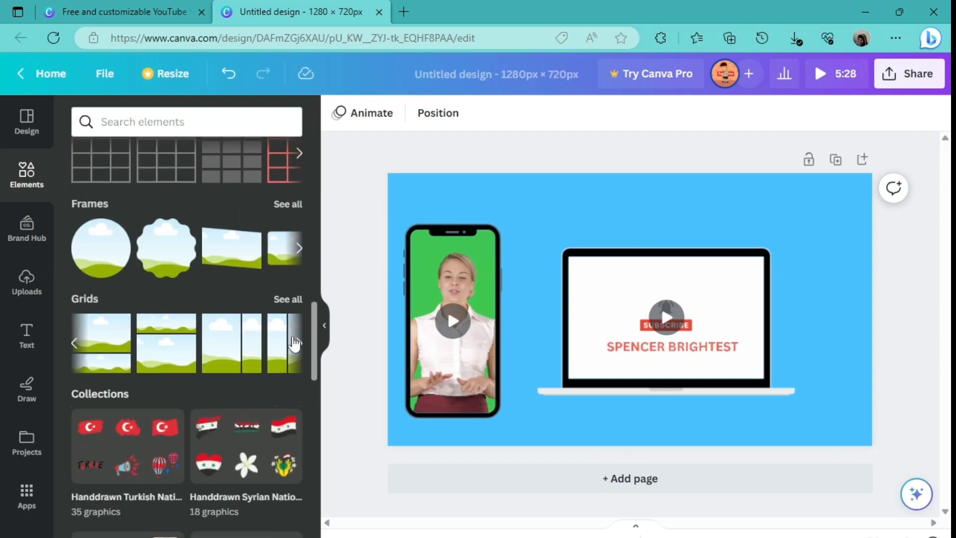
pyautogui.click(300, 344)
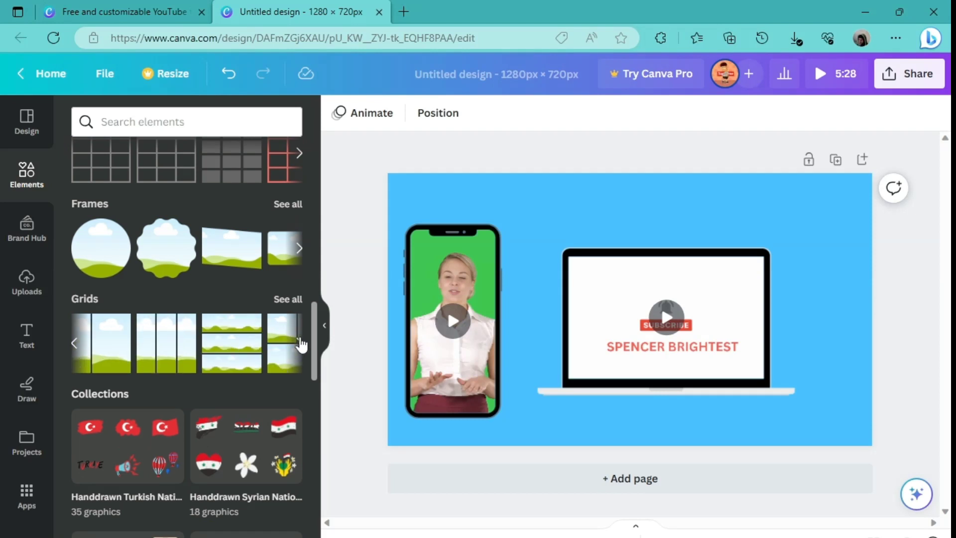
pyautogui.click(300, 343)
pyautogui.click(275, 343)
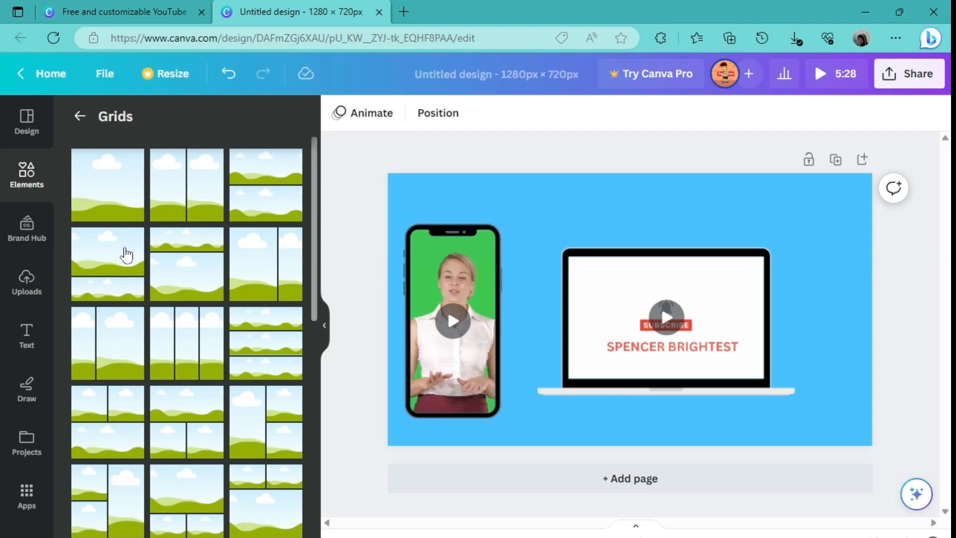
pyautogui.click(179, 358)
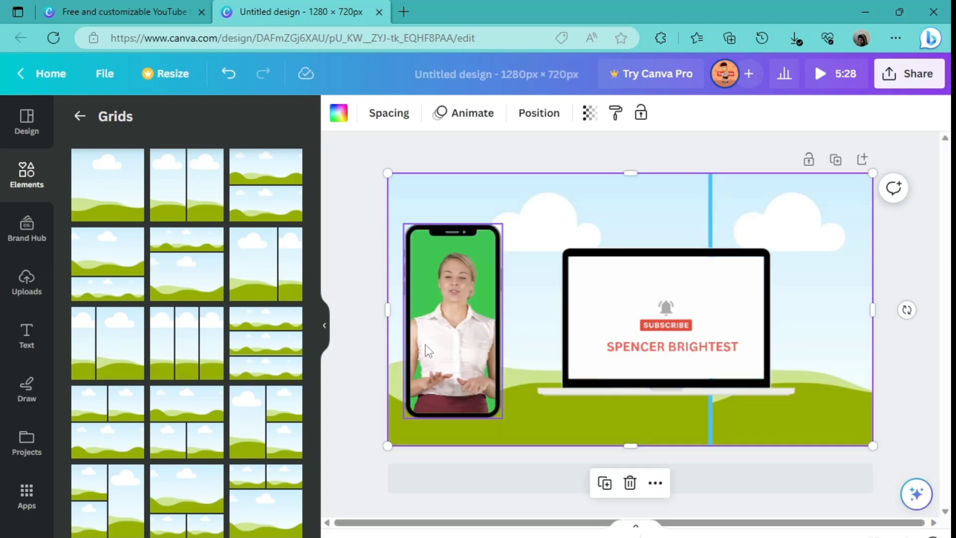
# - Swap the two devices, placing the phone over the narrow right grid cell and the laptop over the wide left cell
pyautogui.click(685, 305)
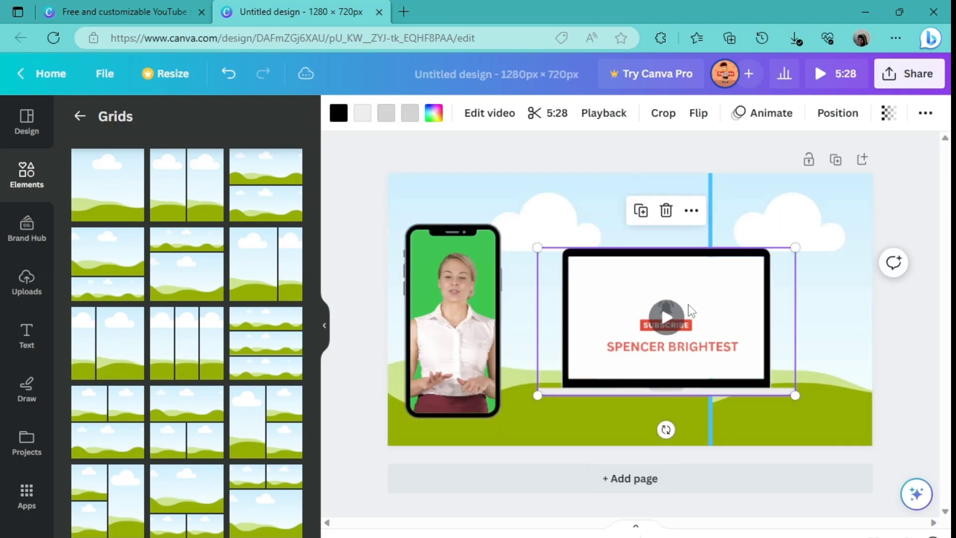
pyautogui.moveTo(688, 304); pyautogui.dragTo(658, 303)
pyautogui.click(462, 267)
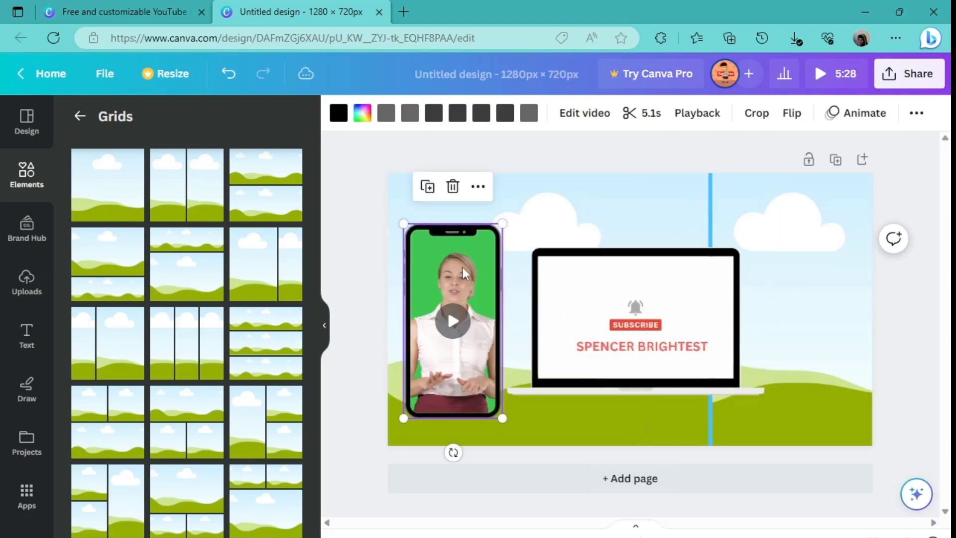
pyautogui.moveTo(560, 288); pyautogui.dragTo(812, 270)
pyautogui.moveTo(631, 304); pyautogui.dragTo(538, 303)
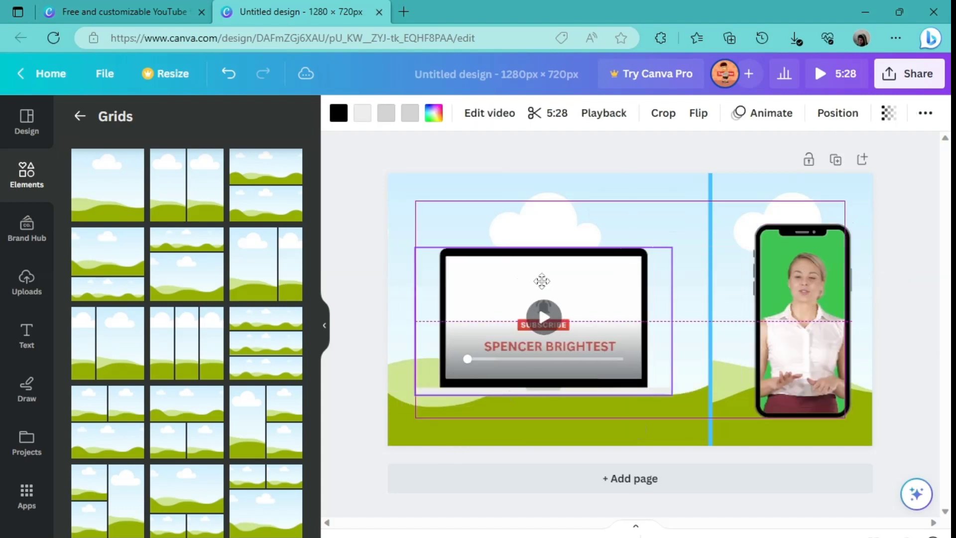
pyautogui.click(374, 235)
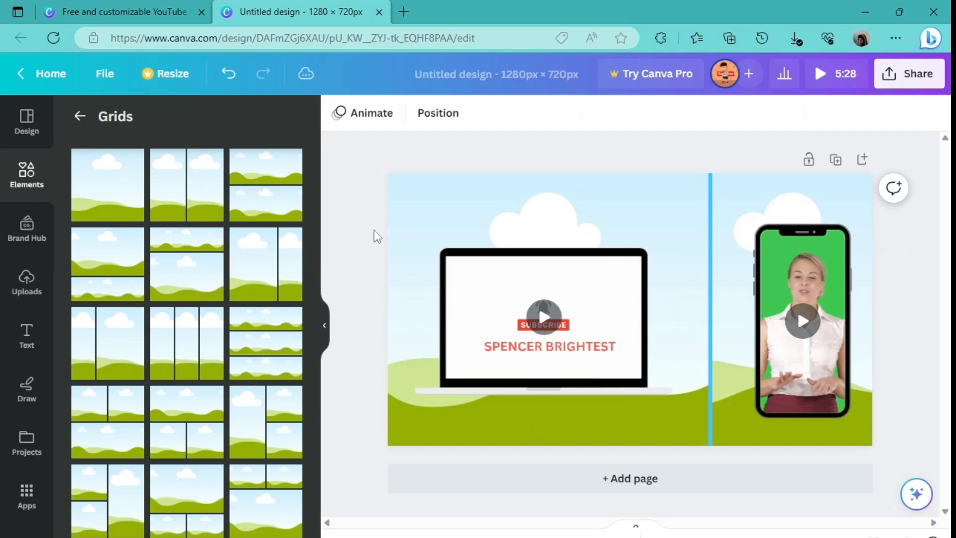
# - Fill the grid's wide left cell with the light blue document color
pyautogui.click(425, 233)
pyautogui.click(347, 125)
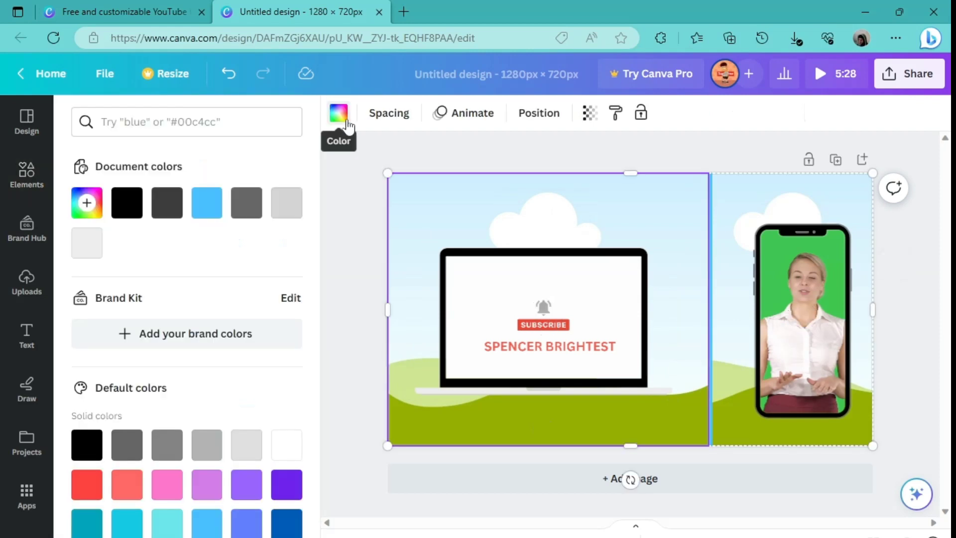
pyautogui.click(206, 219)
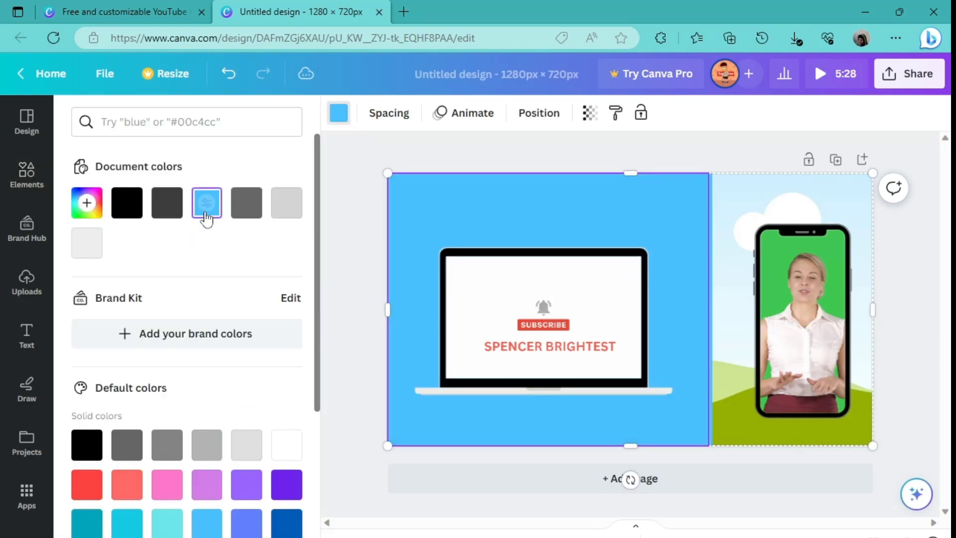
# - Fill the grid's narrow right cell behind the phone with the dark blue default solid color
pyautogui.click(733, 225)
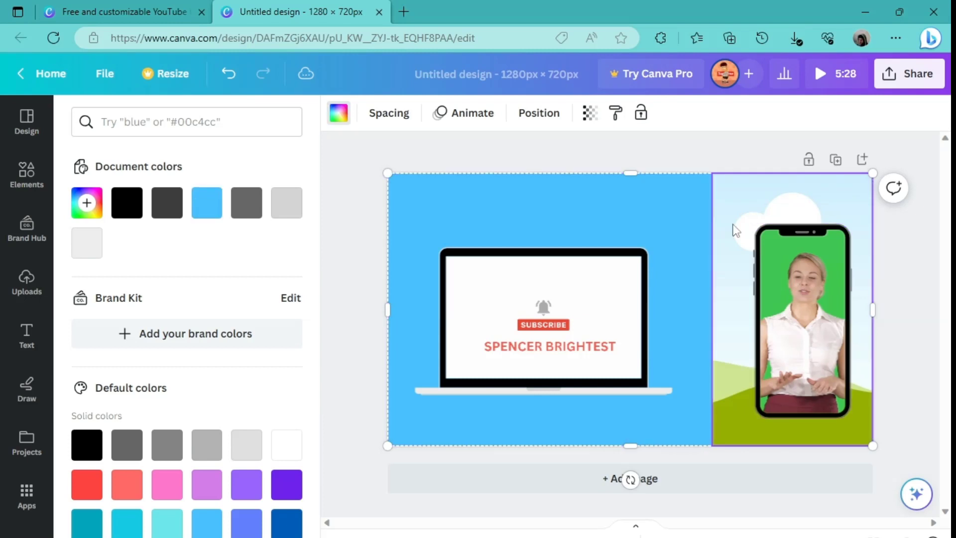
pyautogui.scroll(-1, 323, 316)
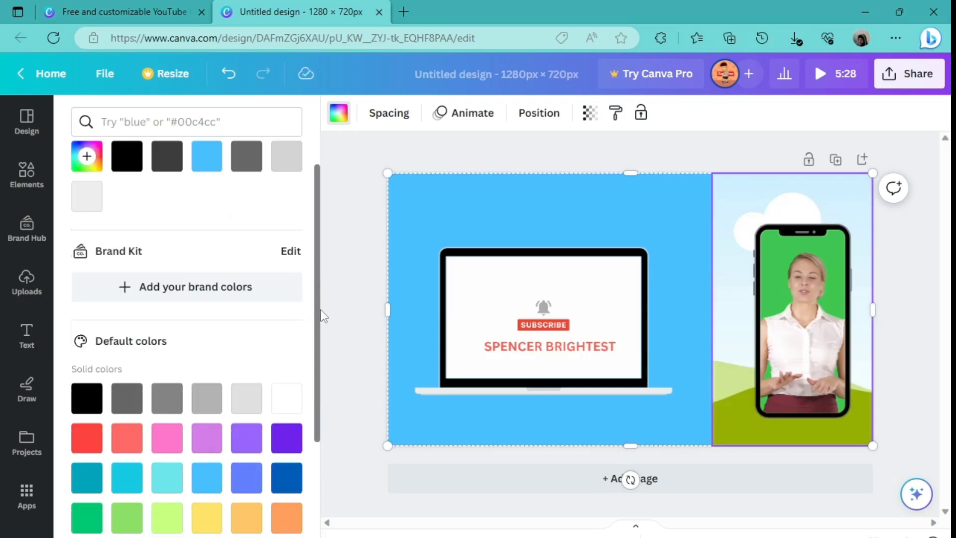
pyautogui.scroll(-2, 323, 316)
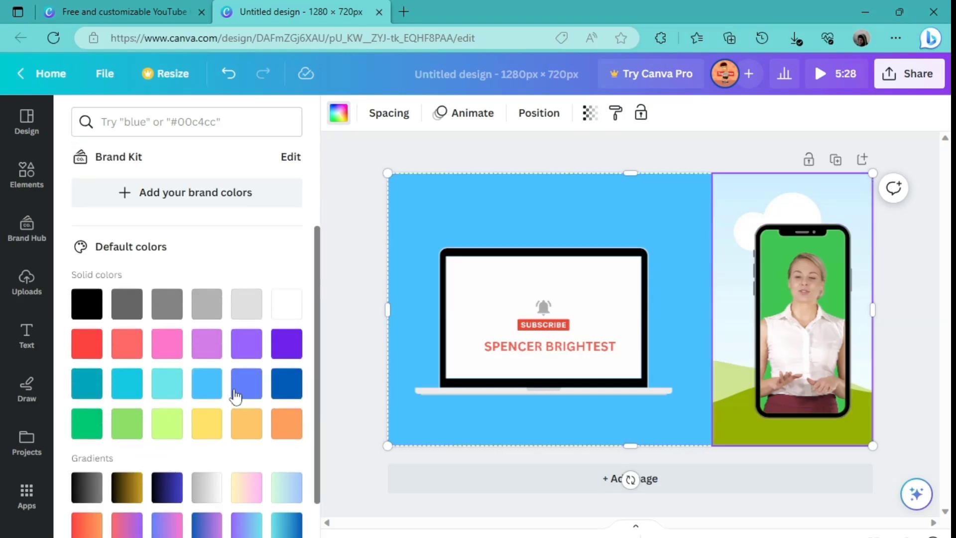
pyautogui.click(285, 391)
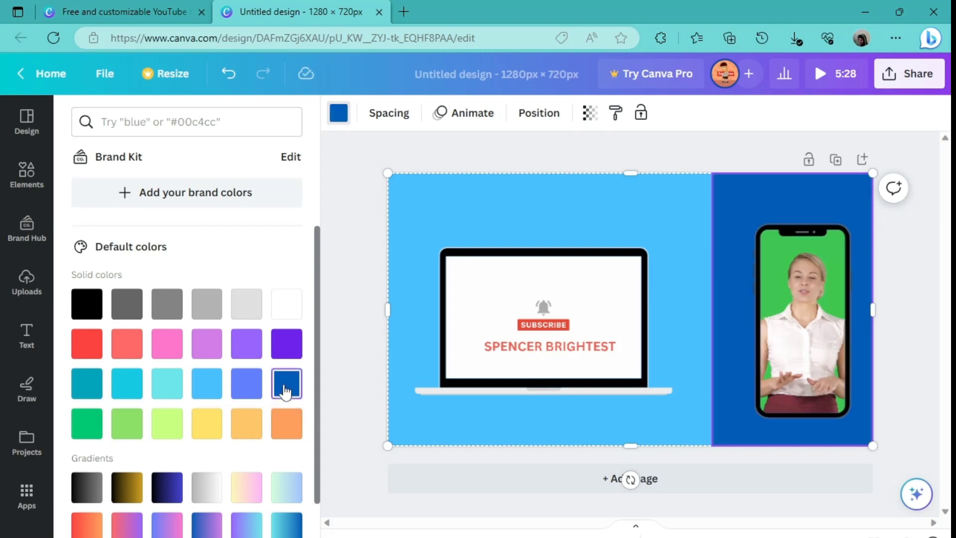
pyautogui.click(372, 243)
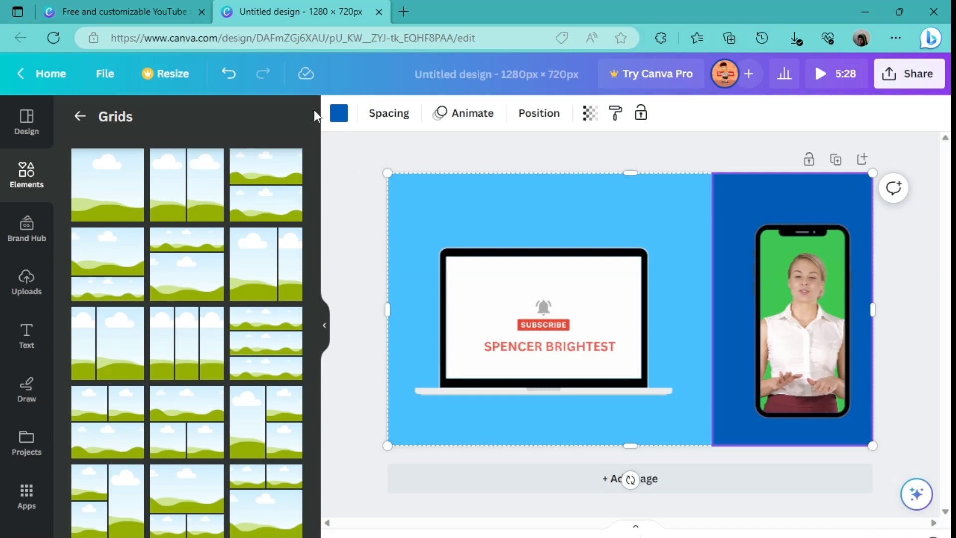
# - Save the design, and download it as a JPG instead of the suggested MP4 video
pyautogui.click(107, 74)
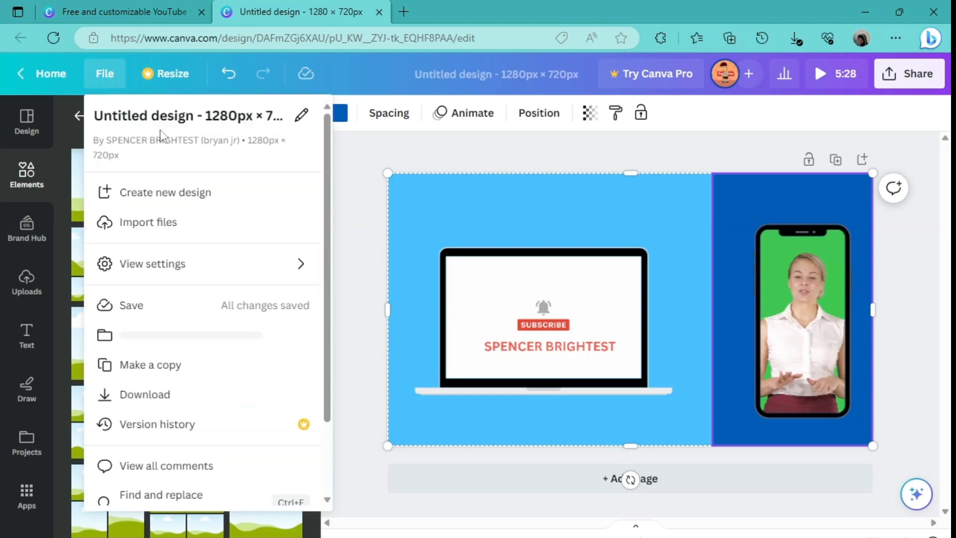
pyautogui.click(214, 313)
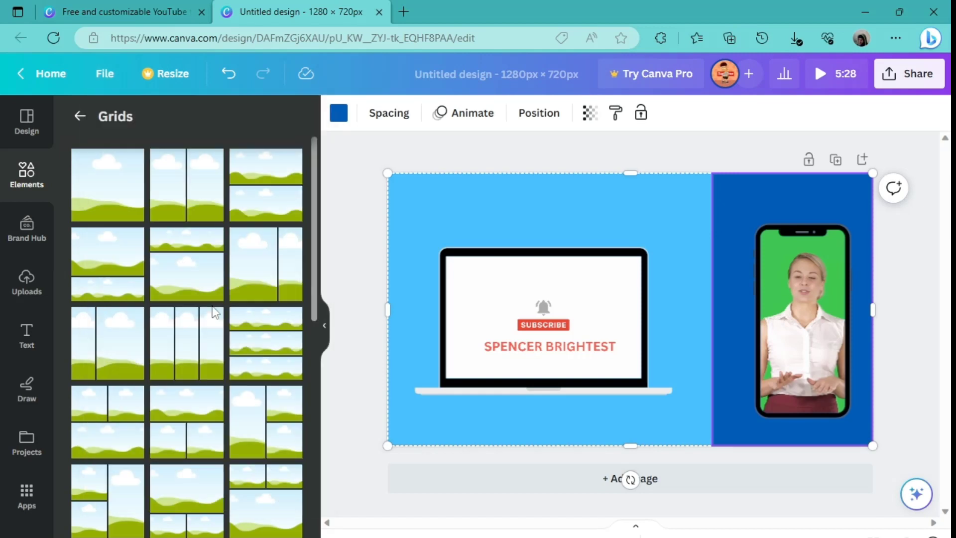
pyautogui.click(108, 76)
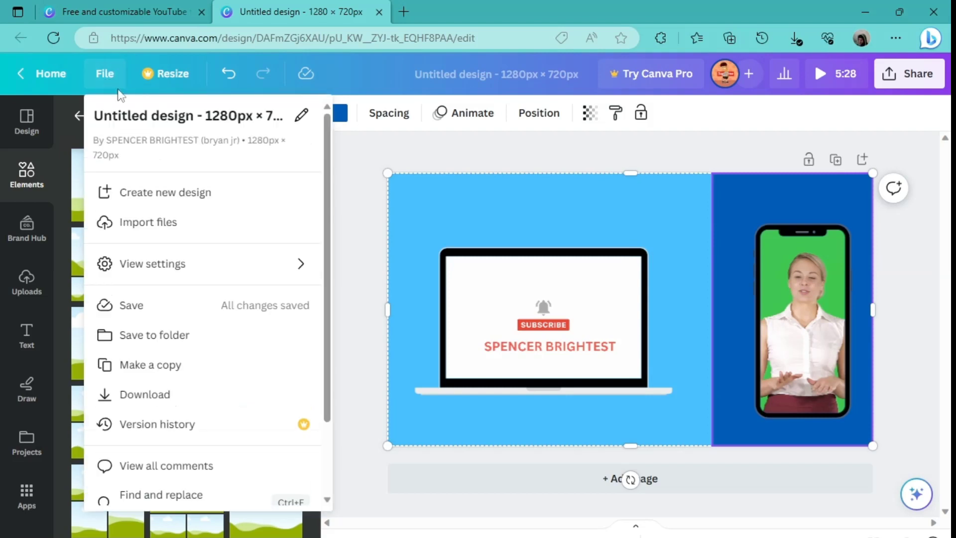
pyautogui.click(176, 404)
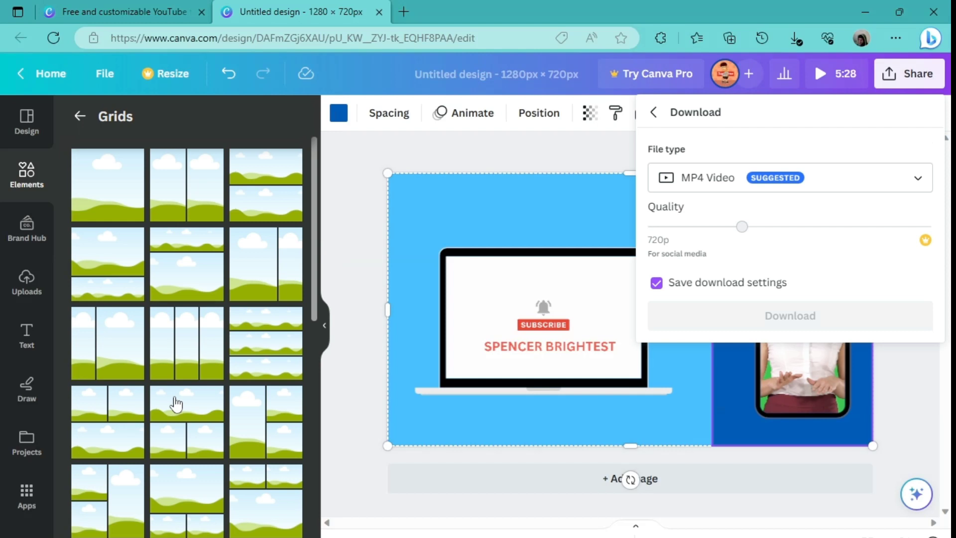
pyautogui.click(890, 179)
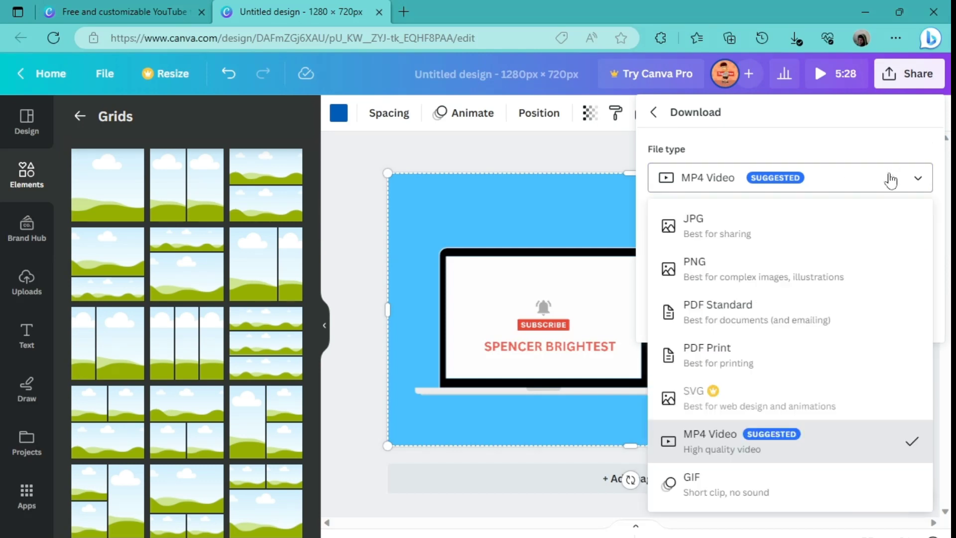
pyautogui.click(829, 241)
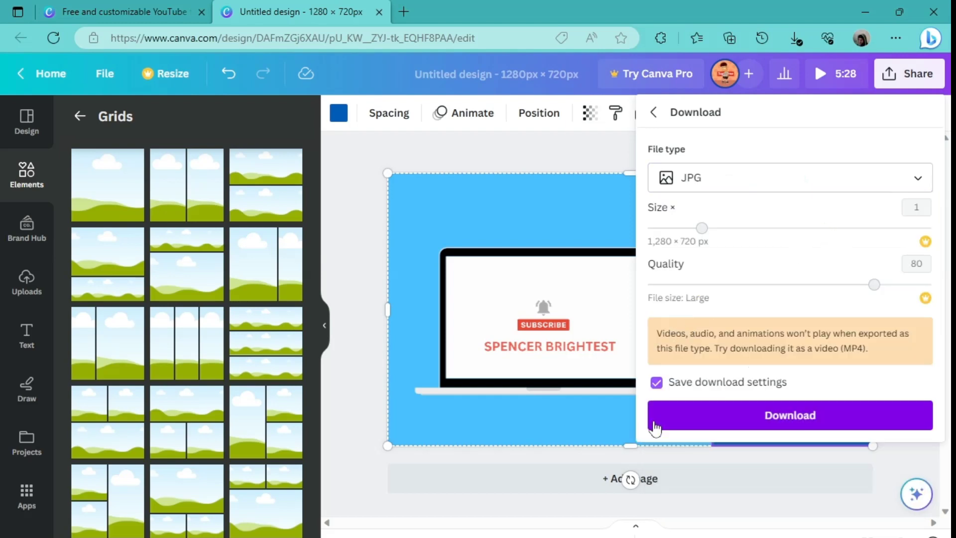
pyautogui.click(707, 422)
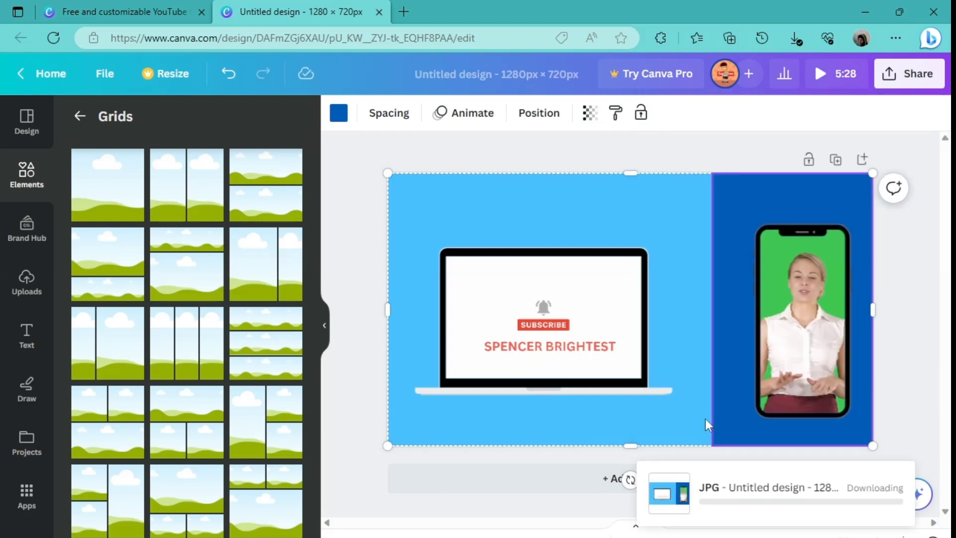